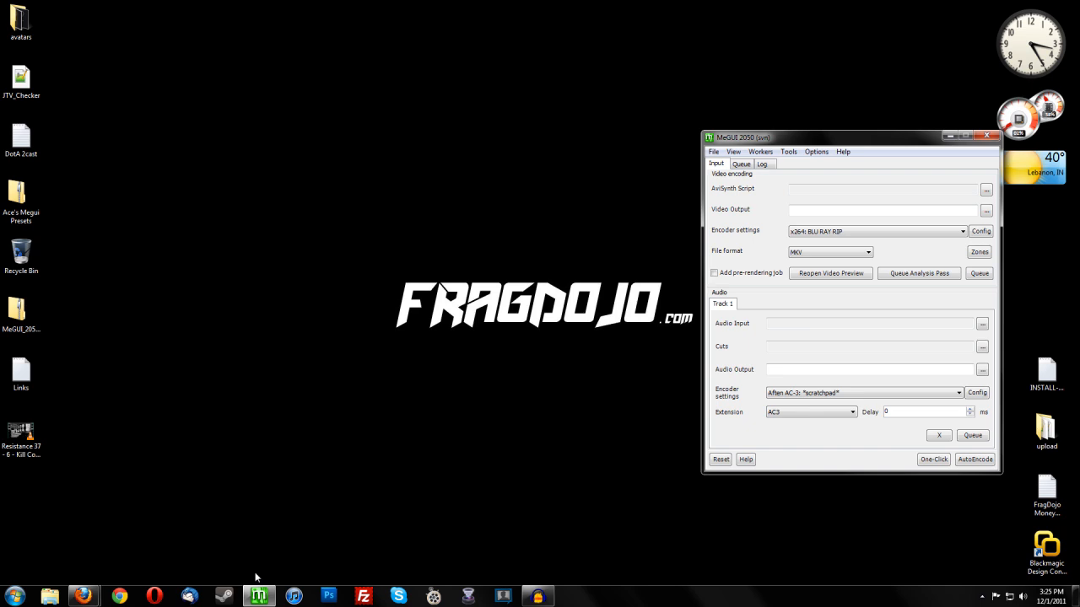
# Move the MeGUI window to the desktop's upper edge and place the Megui Presets archive beside it.
pyautogui.moveTo(849, 142); pyautogui.dragTo(856, 14)
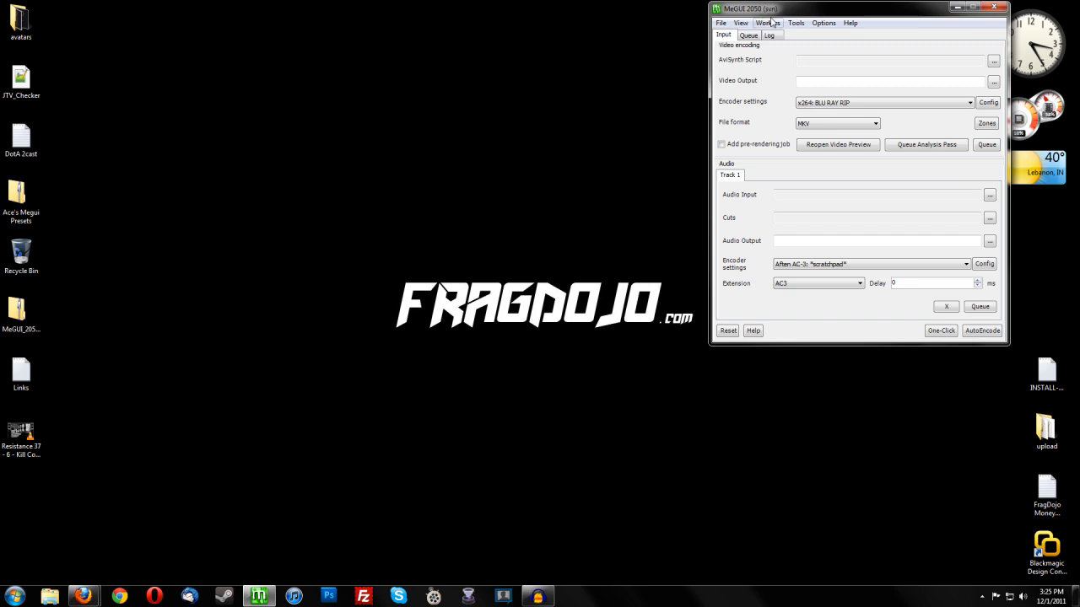
pyautogui.click(17, 203)
pyautogui.moveTo(16, 203); pyautogui.dragTo(616, 30)
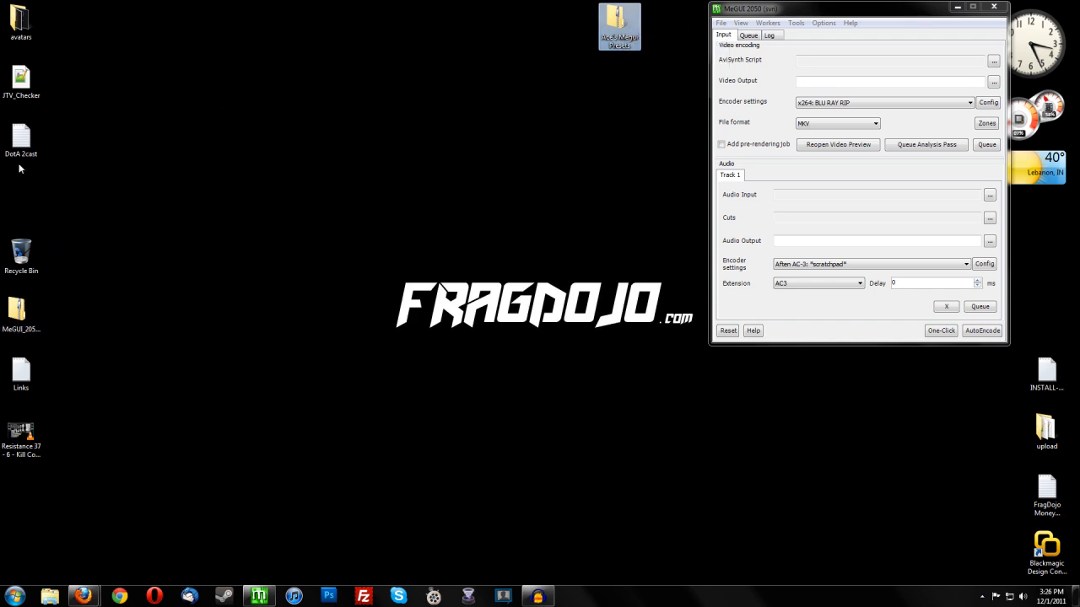
# Review the ffdshow, megui and avisynth2 SourceForge addresses in the desktop's Links text file and close the file.
pyautogui.doubleClick(37, 389)
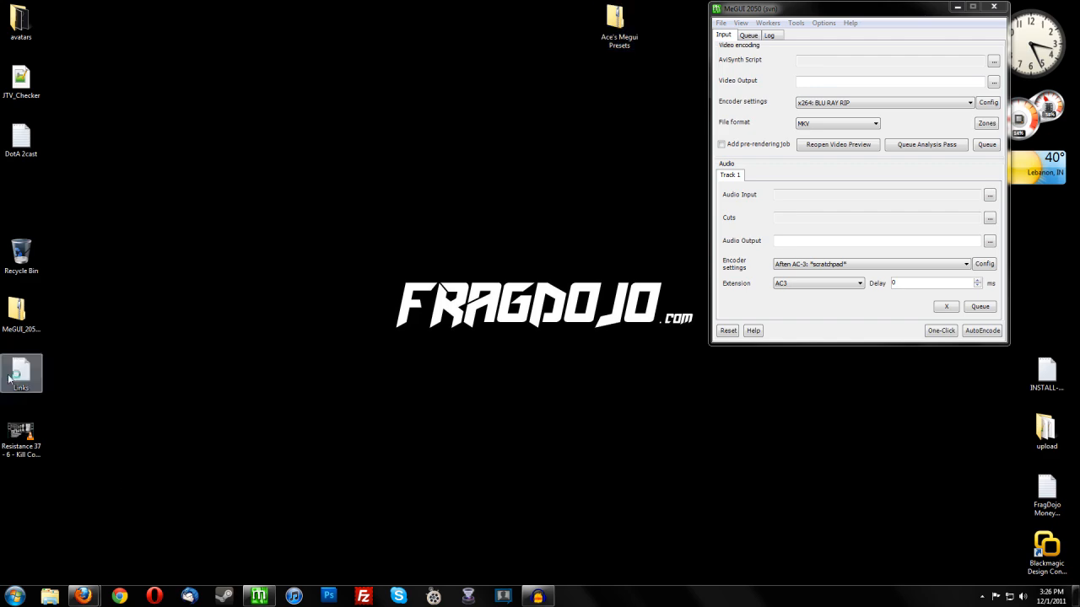
pyautogui.moveTo(579, 103); pyautogui.dragTo(289, 61)
pyautogui.moveTo(623, 313); pyautogui.dragTo(354, 314)
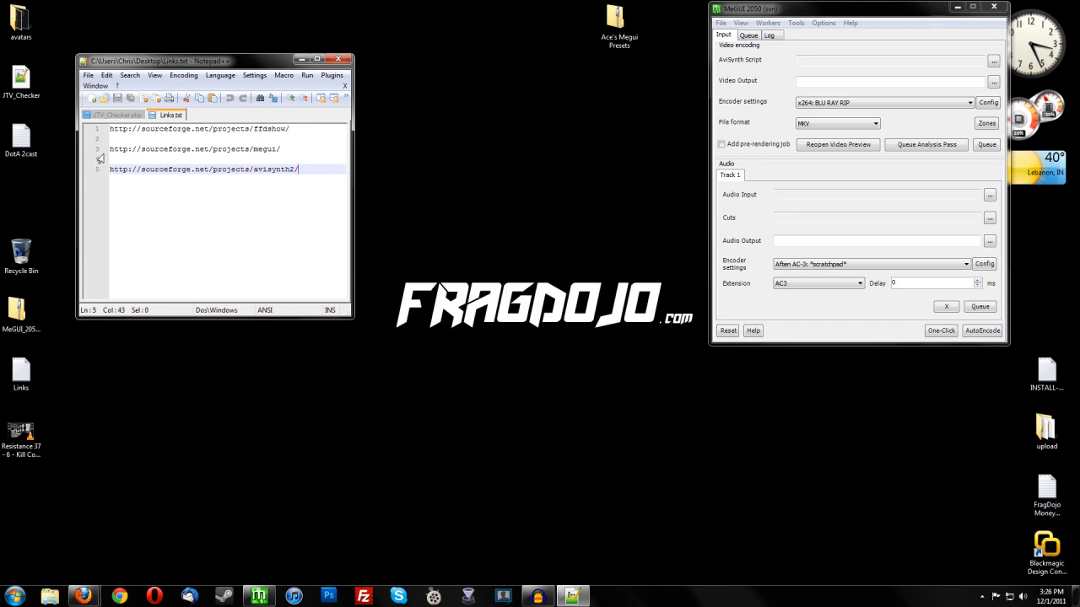
pyautogui.moveTo(109, 150); pyautogui.dragTo(278, 149)
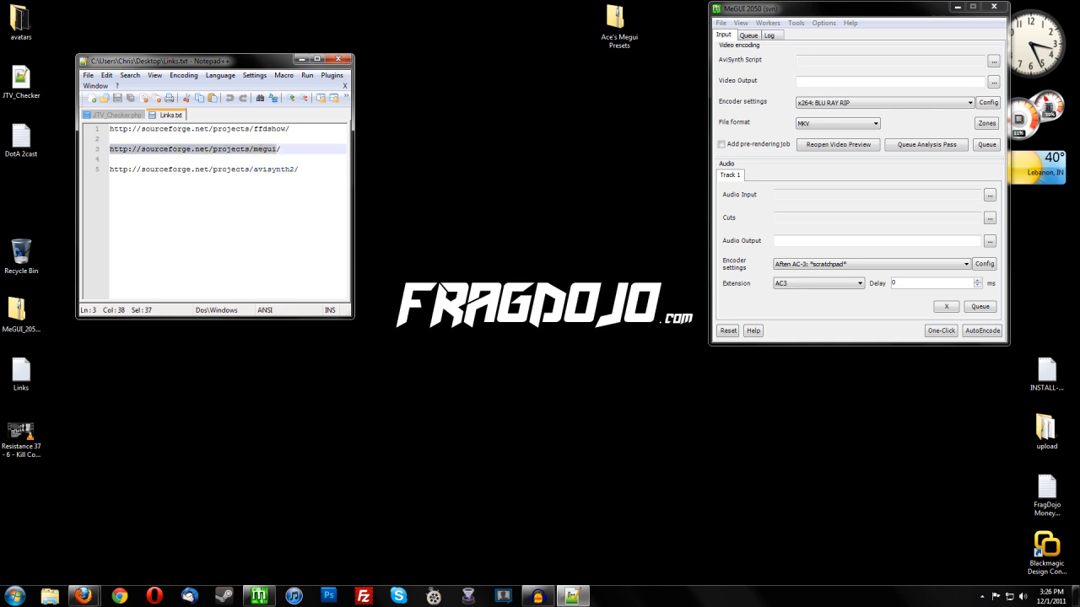
pyautogui.click(554, 156)
pyautogui.click(111, 159)
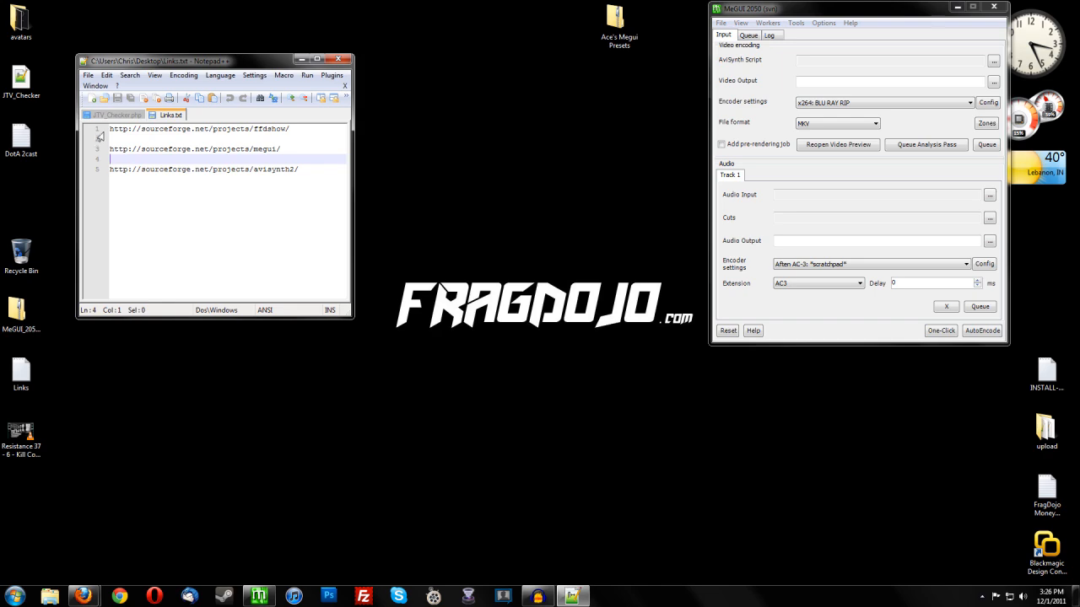
pyautogui.click(263, 128)
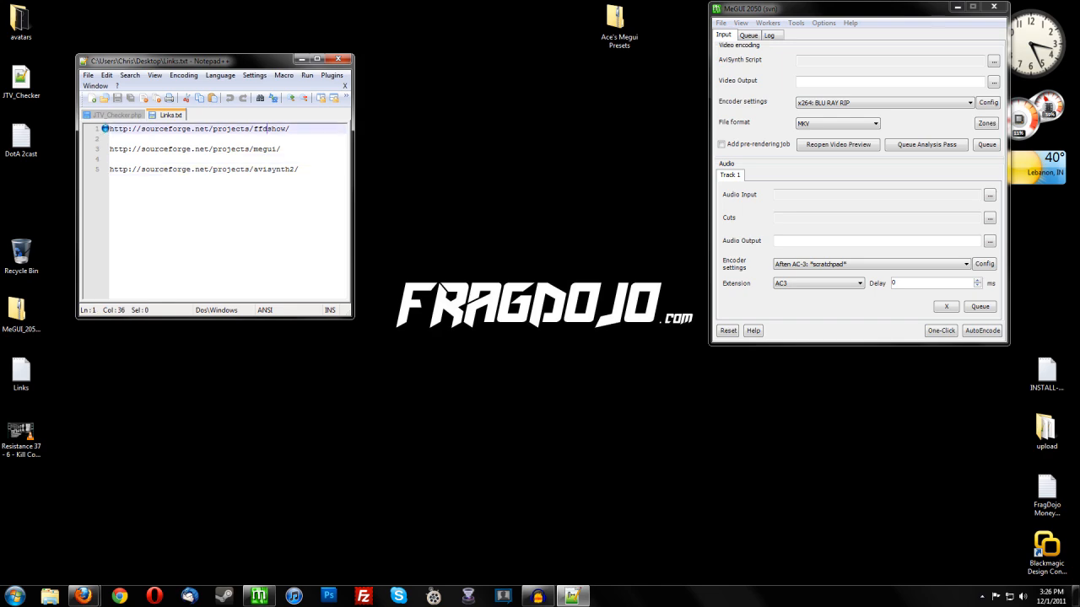
pyautogui.click(299, 169)
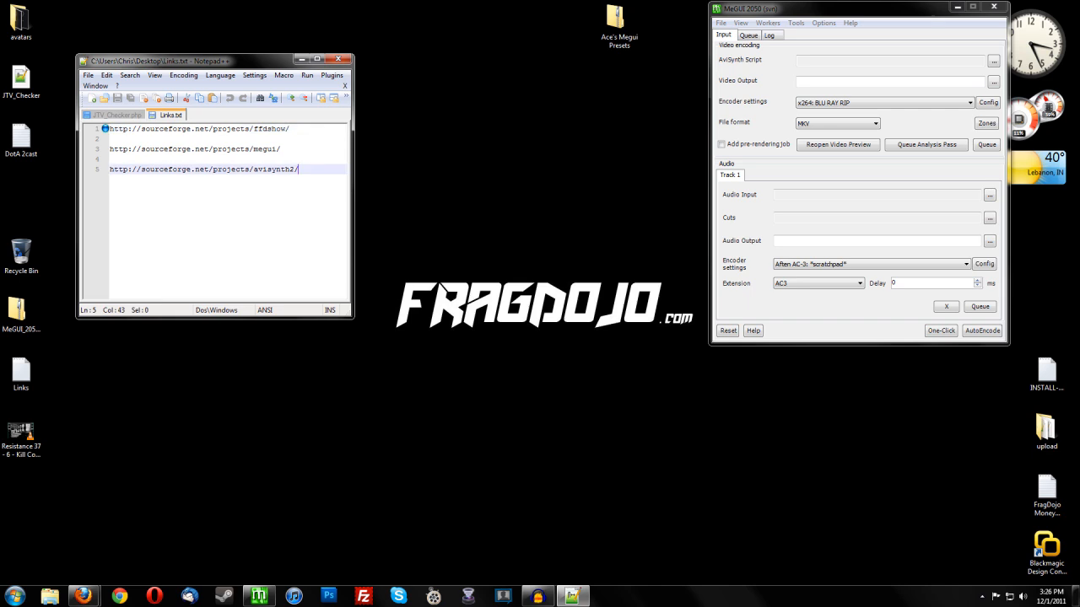
pyautogui.click(338, 59)
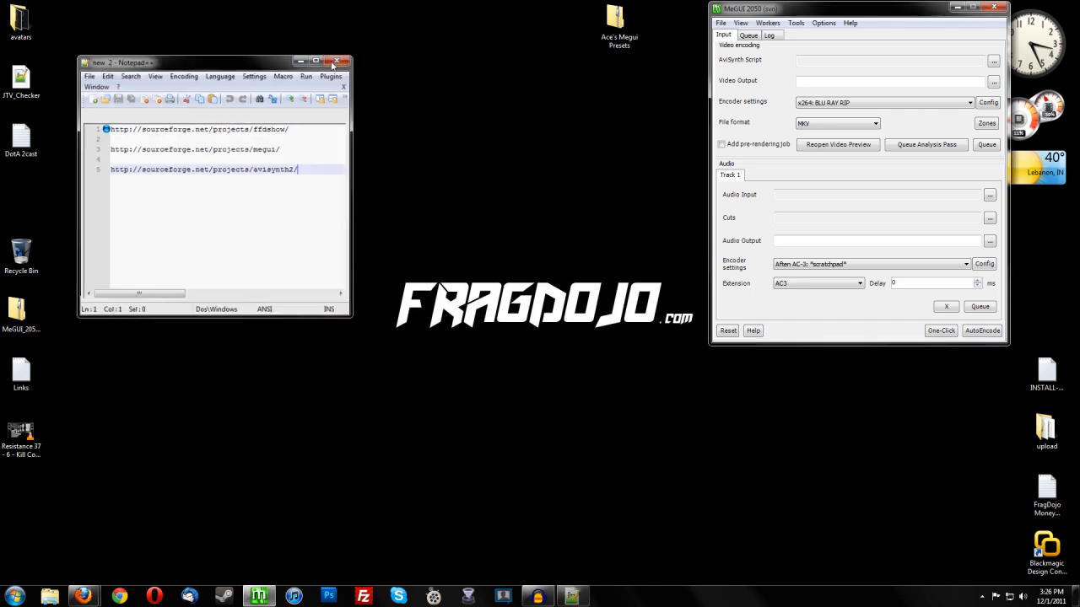
# Run MeGUI's update check, review the component versions and update status, and close the updater.
pyautogui.moveTo(827, 15); pyautogui.dragTo(792, 25)
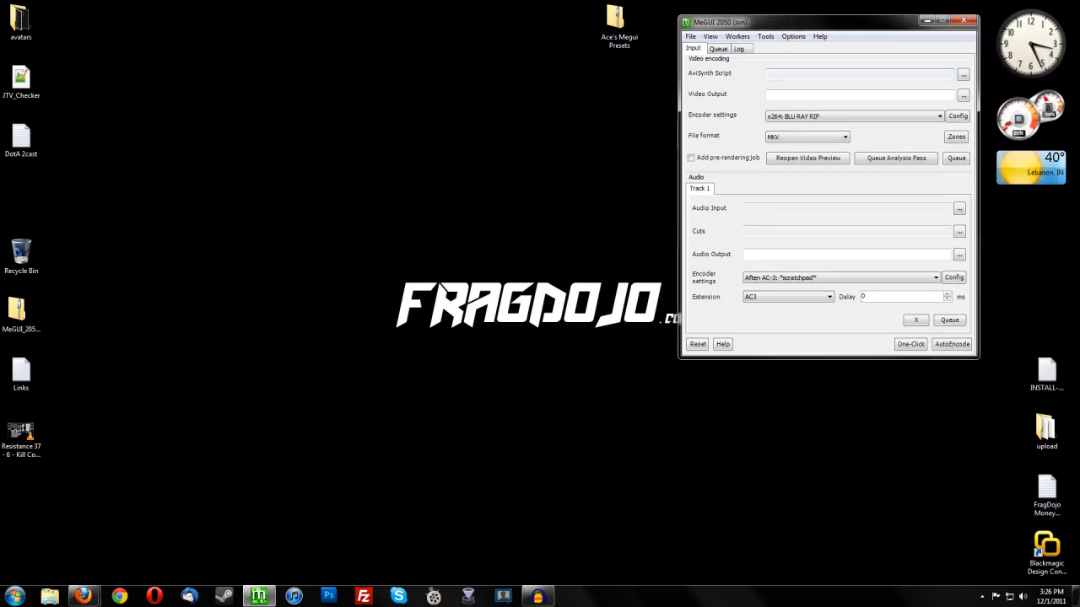
pyautogui.click(690, 37)
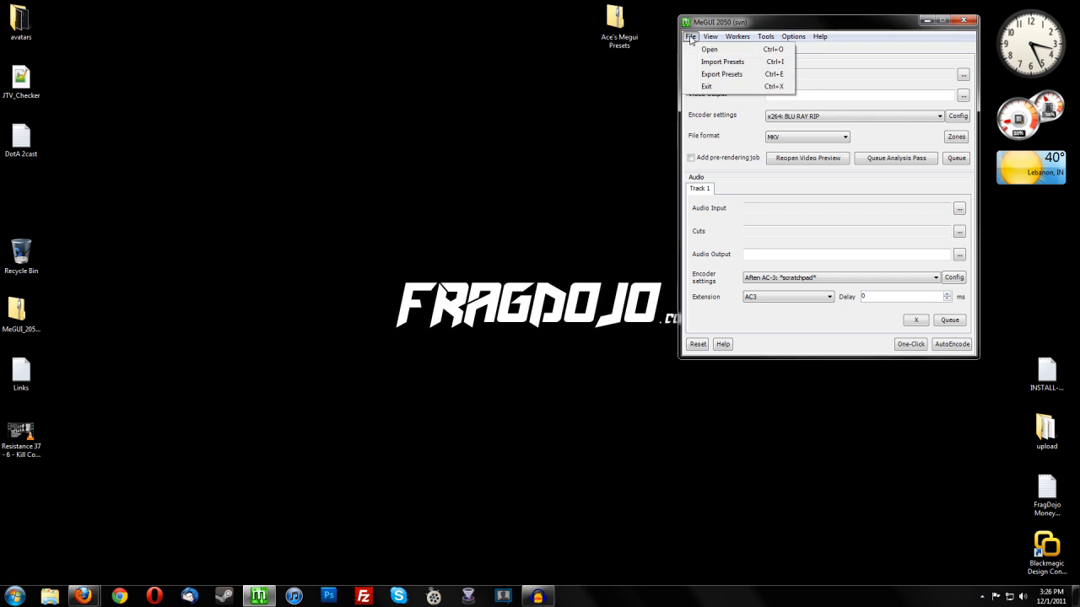
pyautogui.click(793, 37)
pyautogui.click(806, 62)
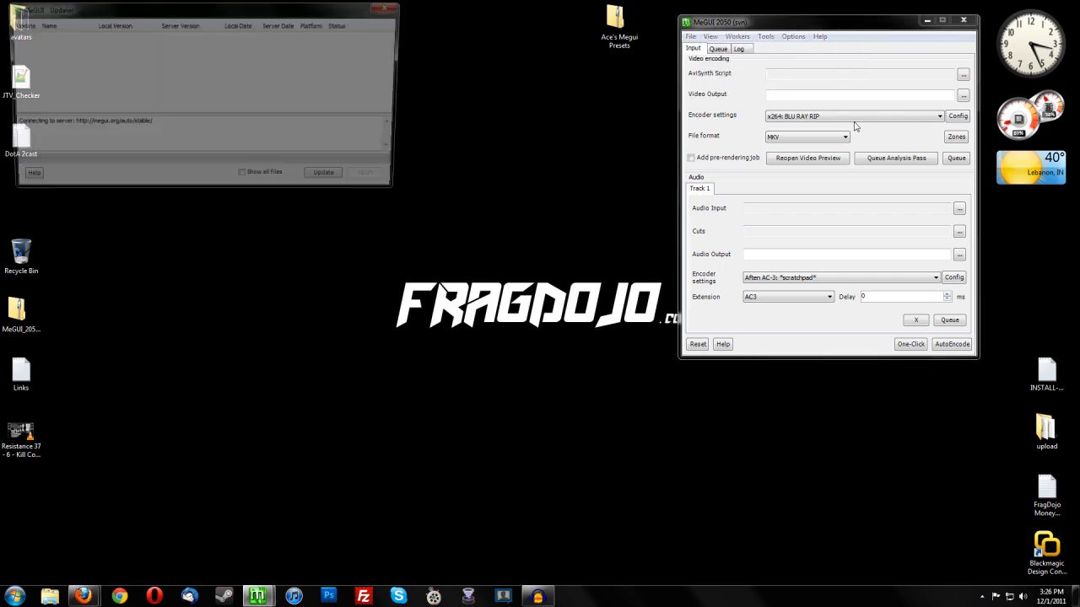
pyautogui.moveTo(216, 15); pyautogui.dragTo(524, 102)
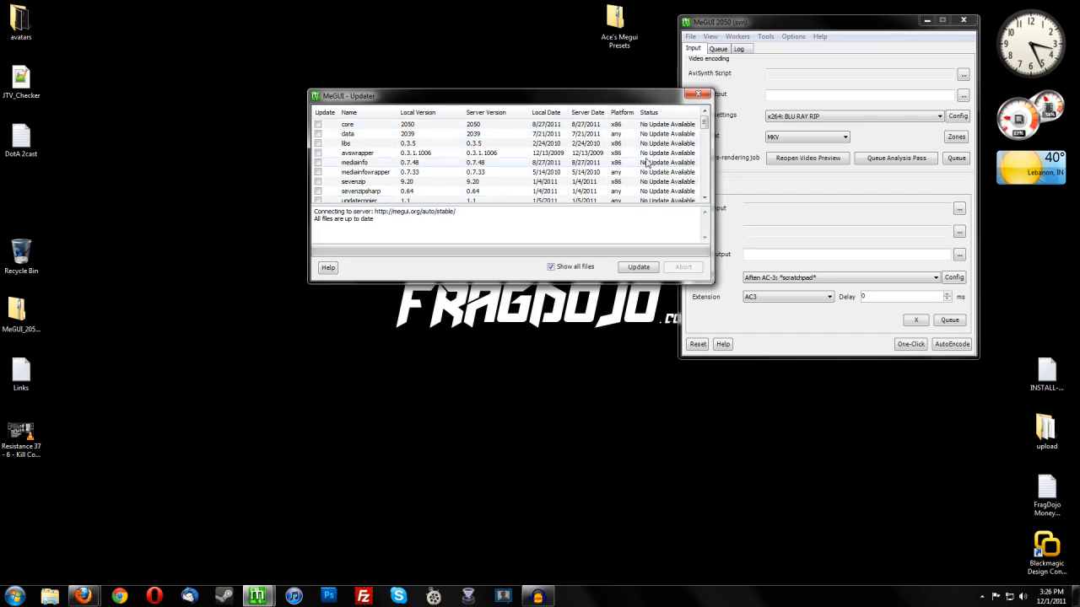
pyautogui.moveTo(705, 124); pyautogui.dragTo(647, 118)
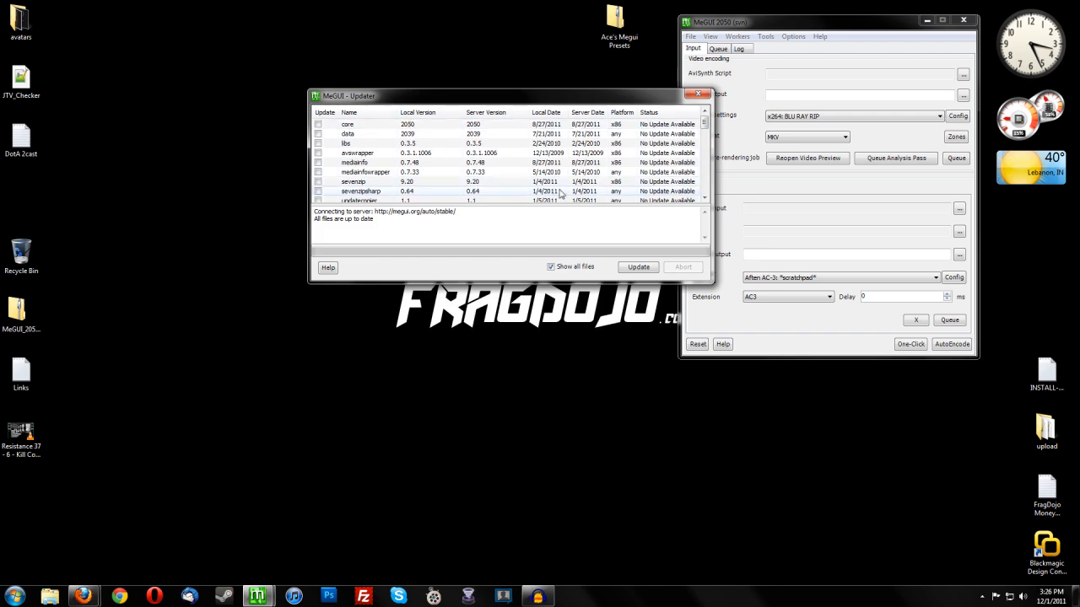
pyautogui.click(698, 94)
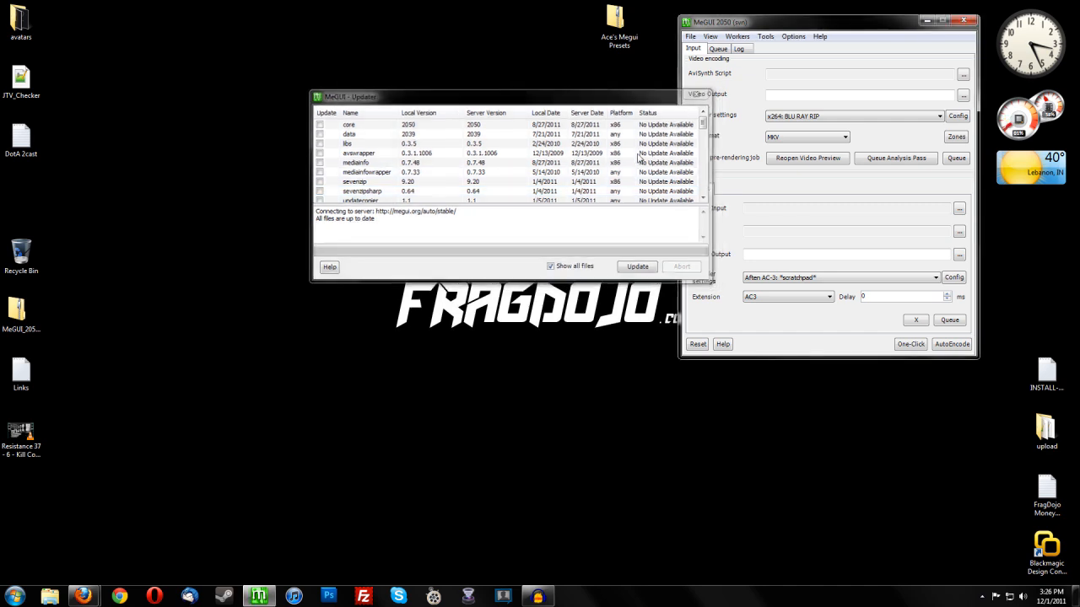
# Inspect the files in the AviSynth 2.5 plugin directory and close the folder.
pyautogui.click(14, 596)
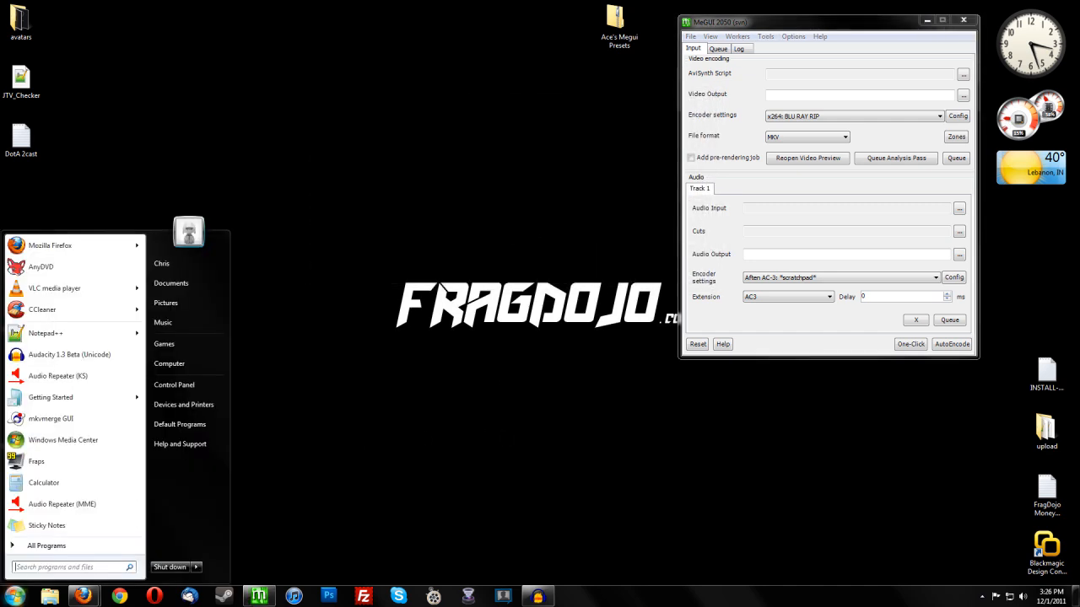
pyautogui.click(44, 545)
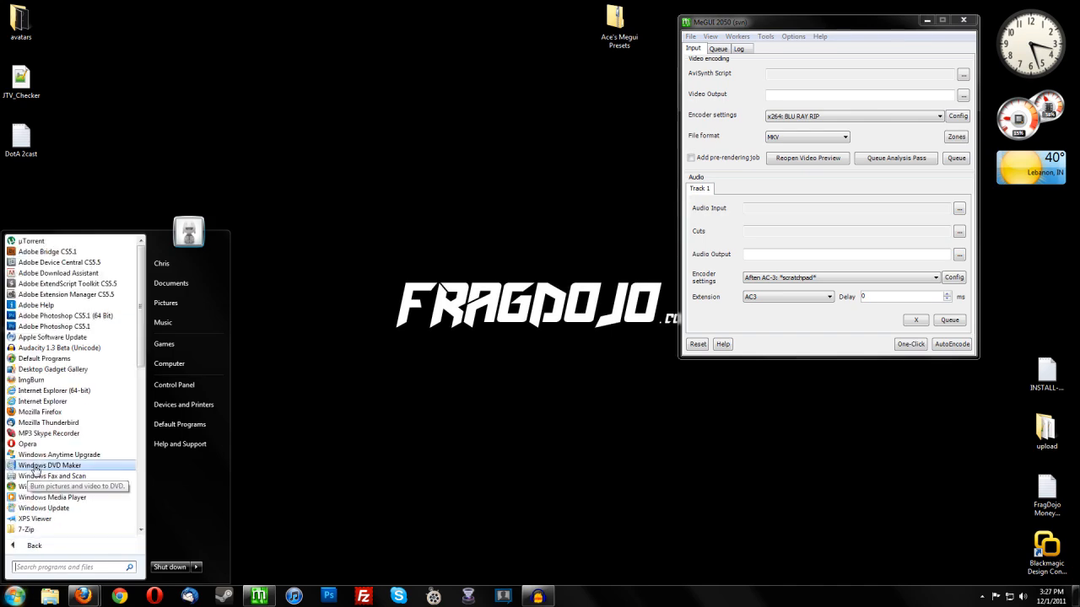
pyautogui.scroll(-1, 51, 473)
pyautogui.click(37, 391)
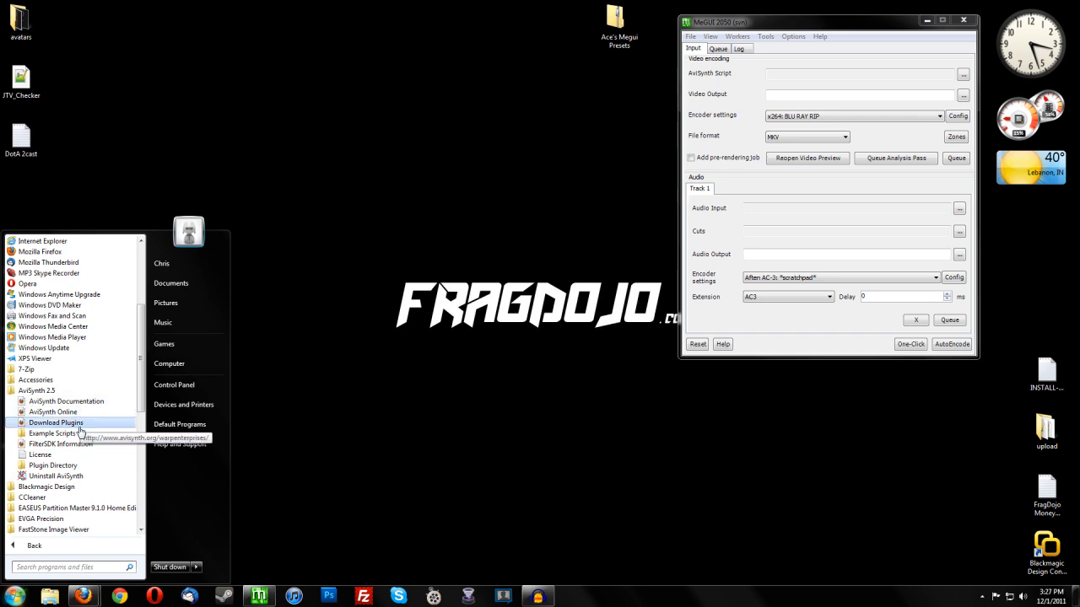
pyautogui.click(79, 465)
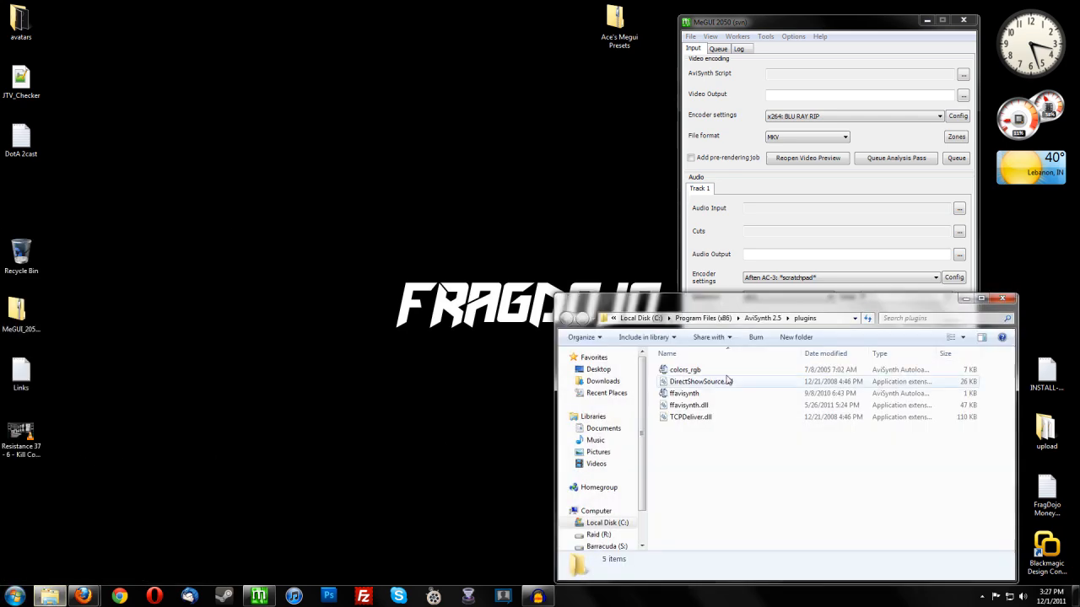
pyautogui.click(994, 301)
# Open ffdshow's video decoder configuration and move its window clear of the MeGUI window.
pyautogui.press('super')
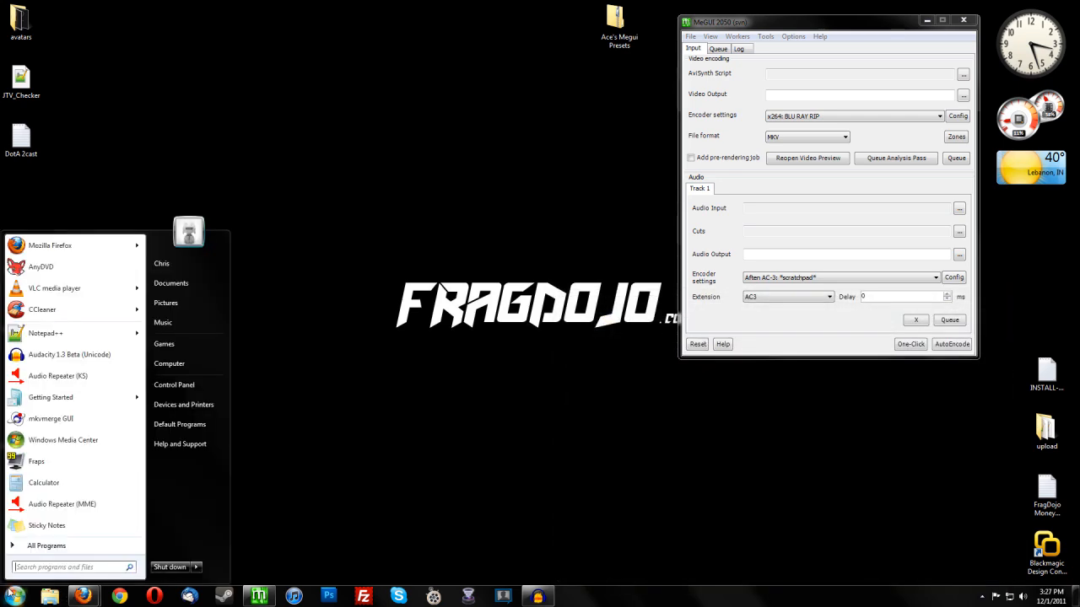
pyautogui.click(46, 547)
pyautogui.scroll(-5, 75, 475)
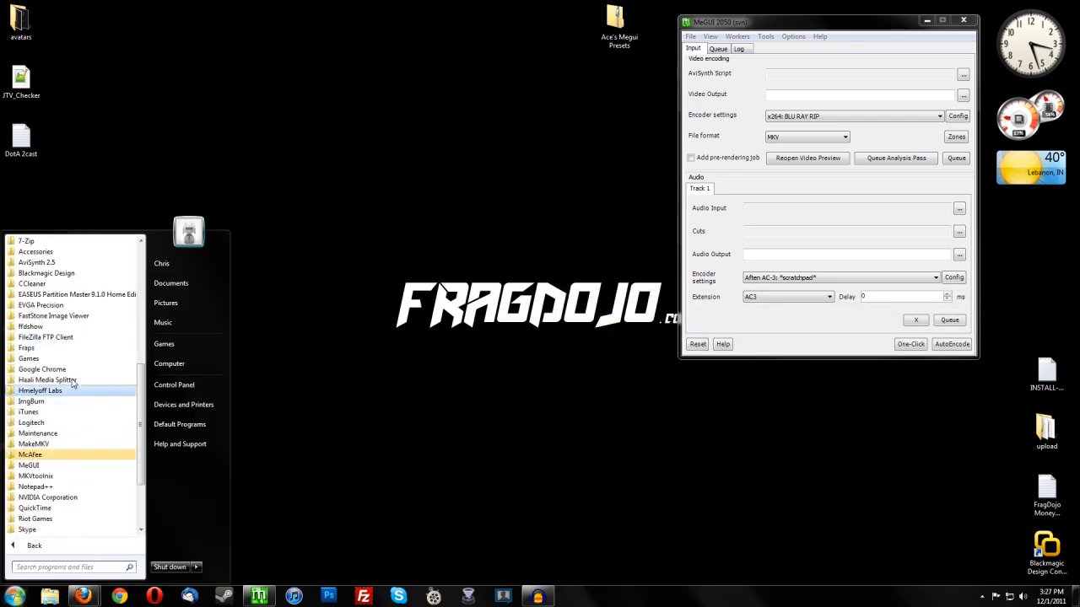
pyautogui.click(75, 327)
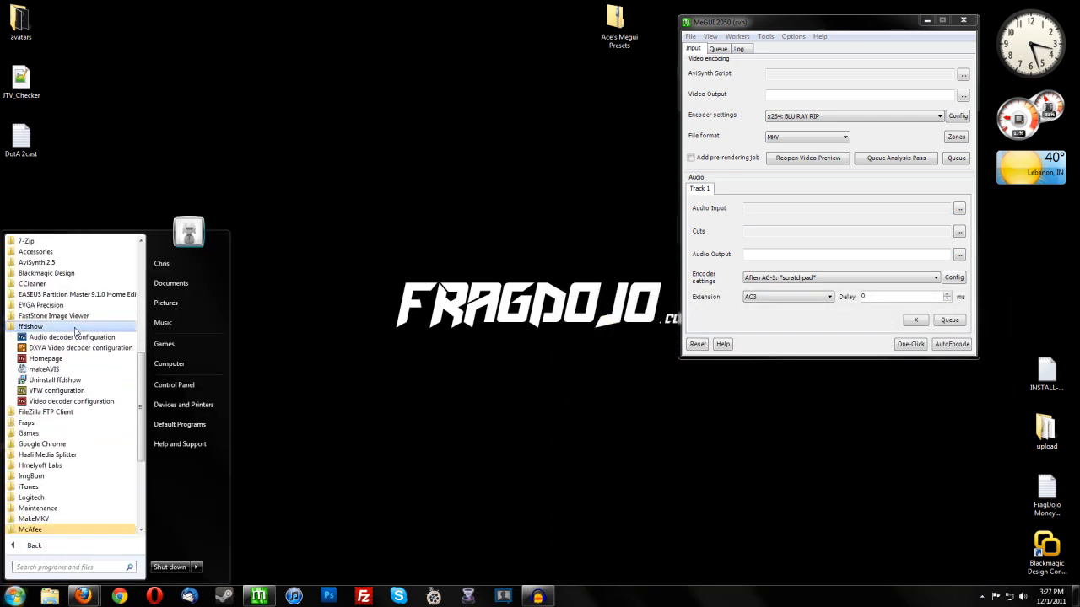
pyautogui.click(75, 402)
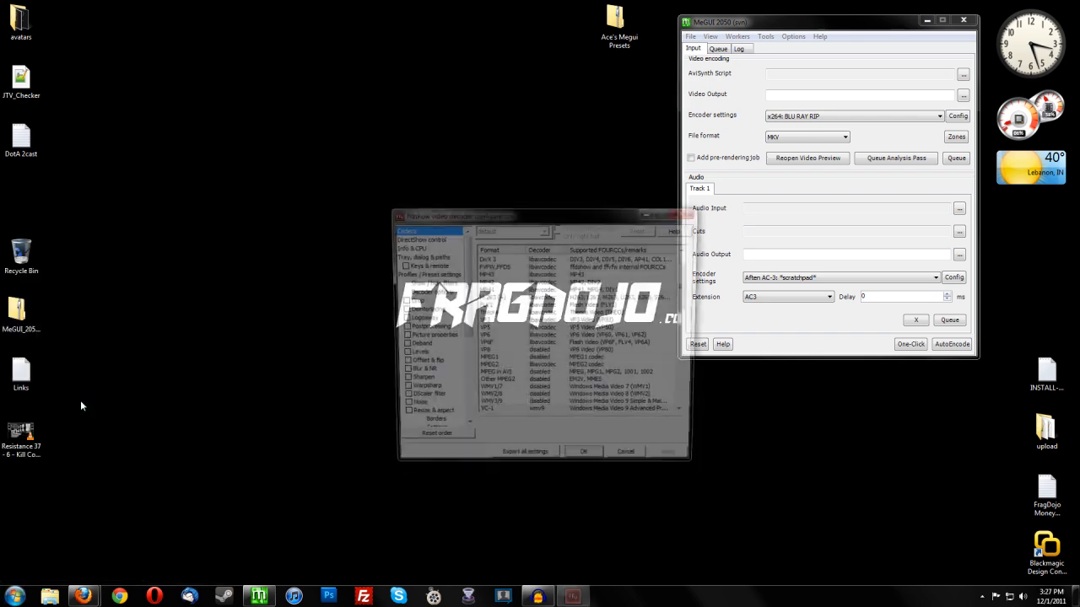
pyautogui.moveTo(554, 219); pyautogui.dragTo(385, 171)
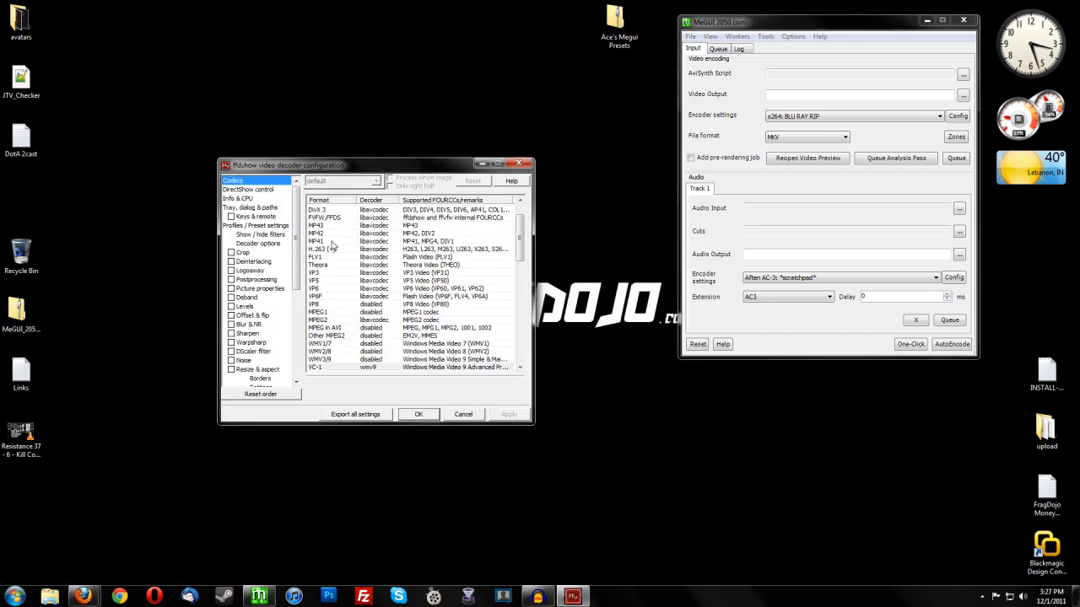
# Examine which decoder is assigned to each format in ffdshow's codec list, including VP6F and MPEG2, through to the end of the list.
pyautogui.click(337, 297)
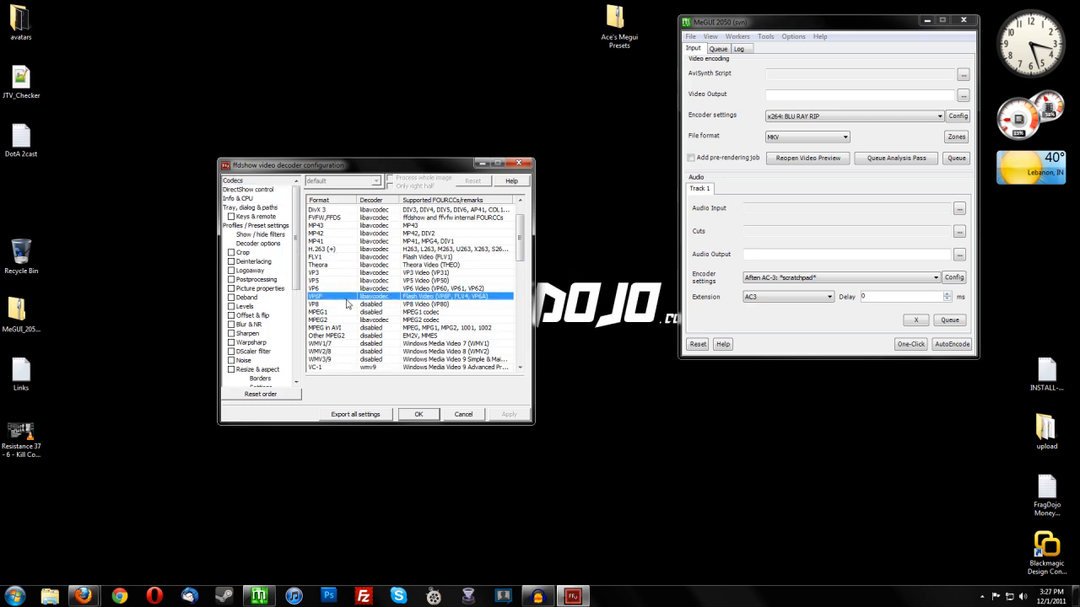
pyautogui.scroll(-2, 348, 306)
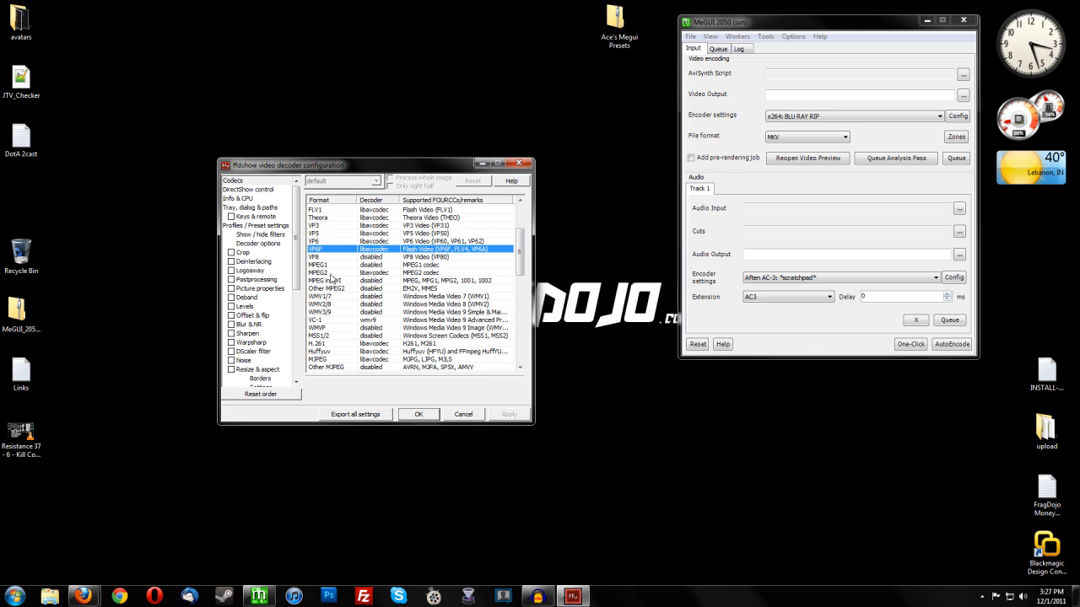
pyautogui.click(331, 273)
pyautogui.scroll(-2, 392, 276)
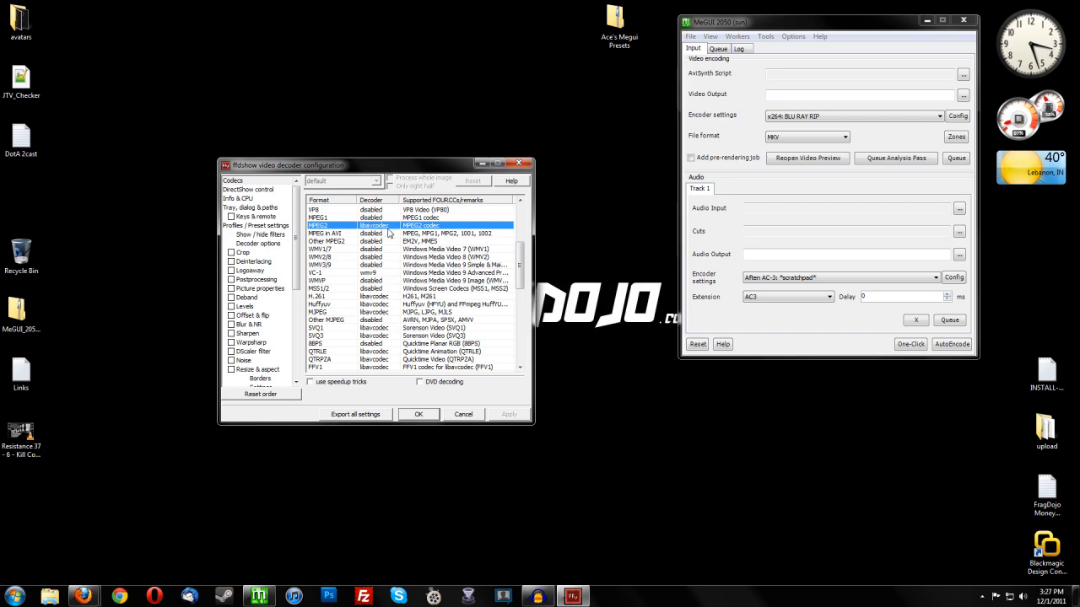
pyautogui.scroll(-2, 413, 295)
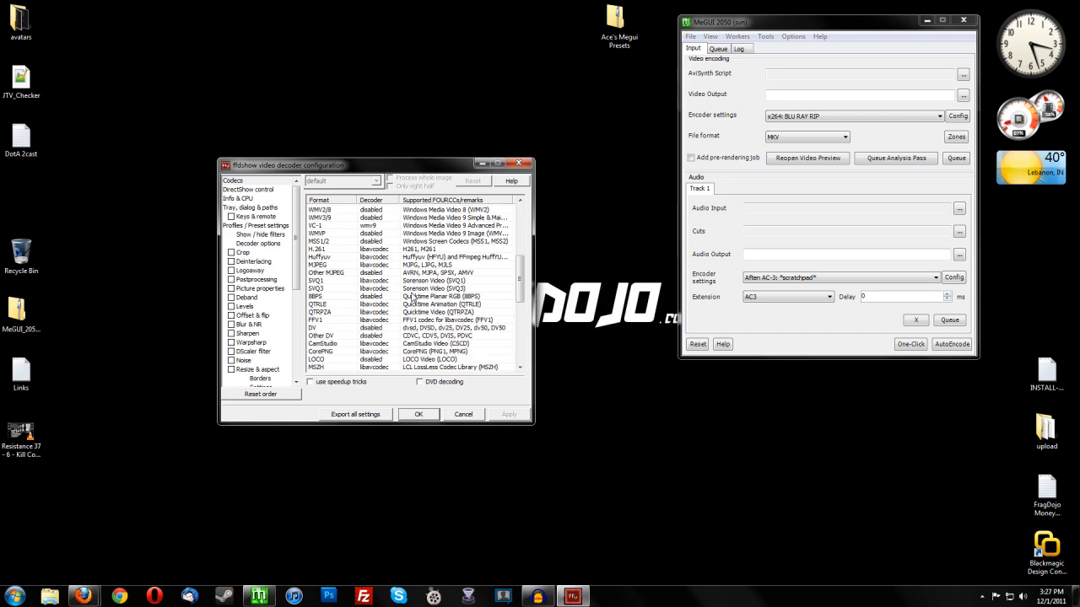
pyautogui.scroll(-2, 406, 292)
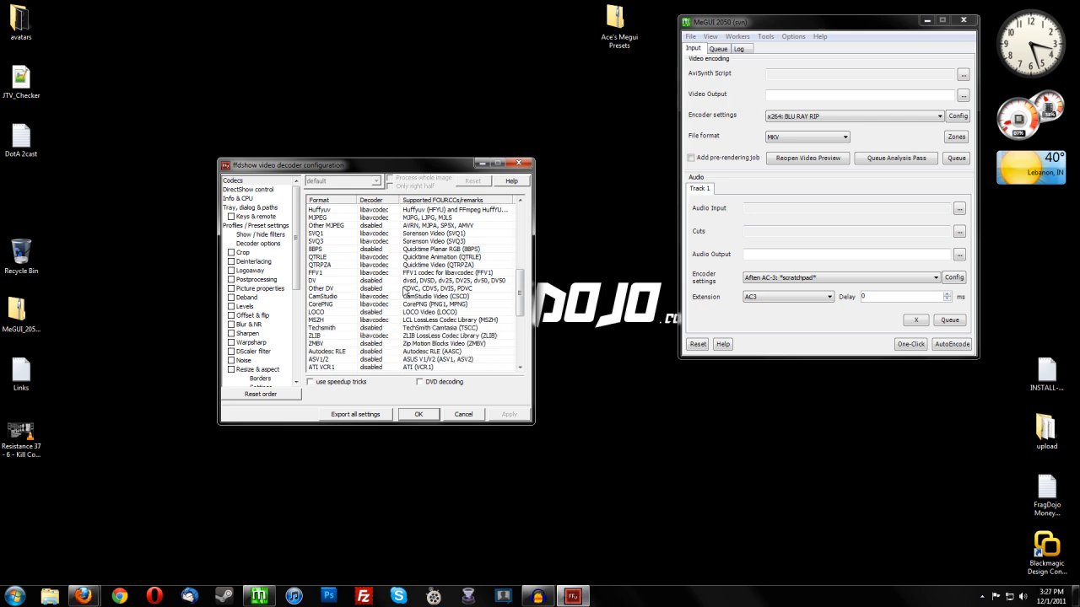
pyautogui.scroll(-2, 405, 291)
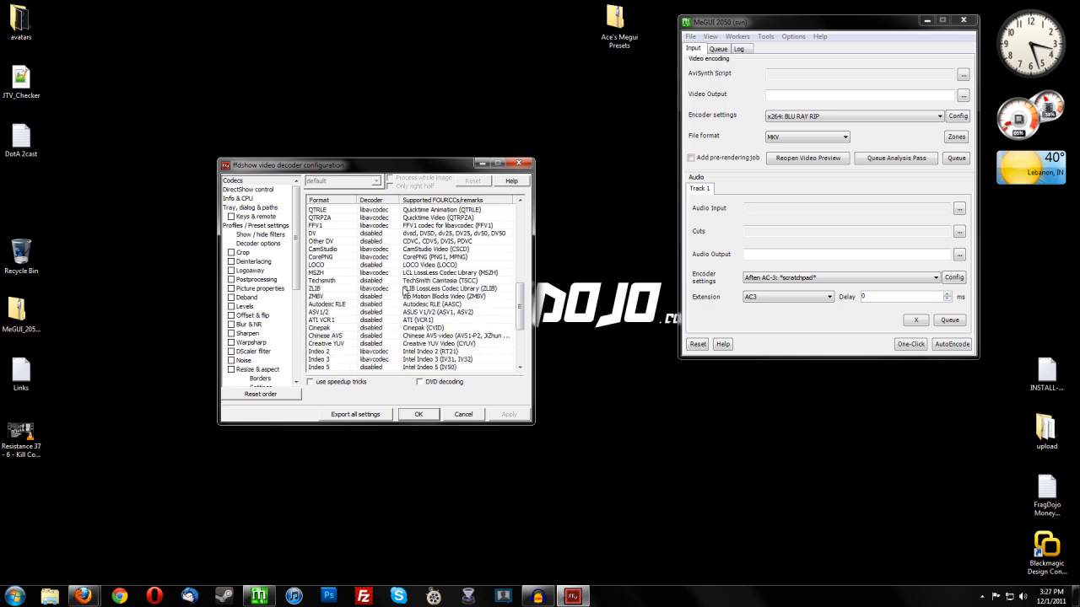
pyautogui.scroll(8, 405, 292)
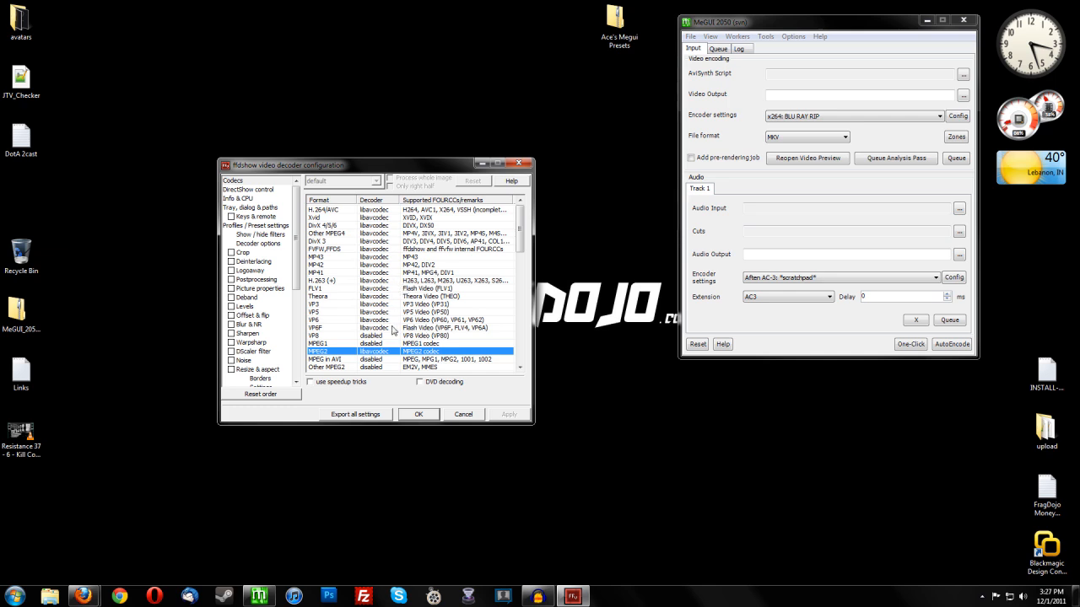
pyautogui.scroll(-1, 391, 323)
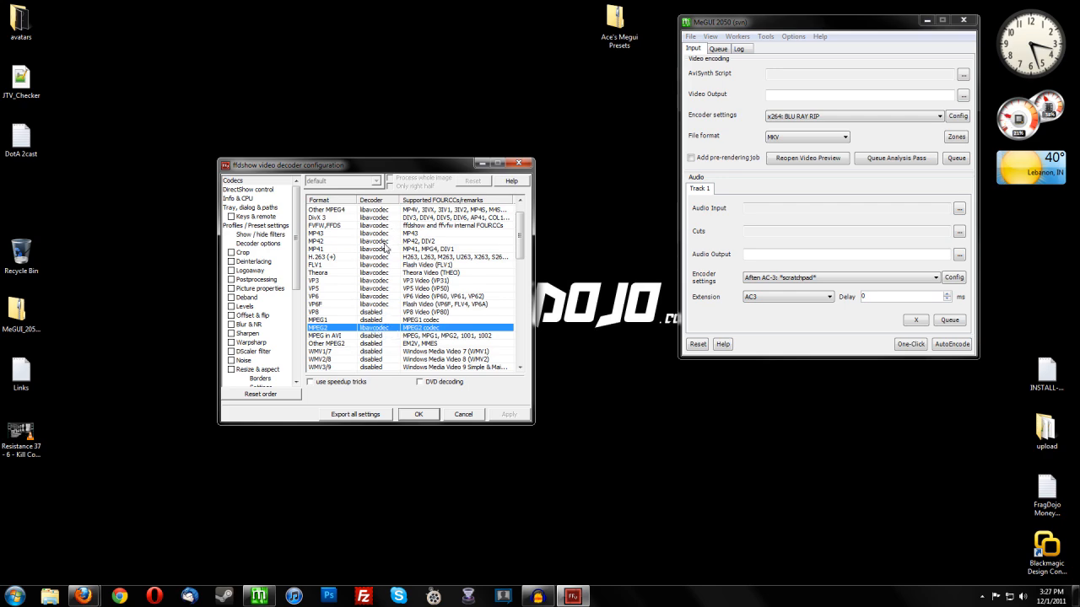
pyautogui.scroll(1, 385, 247)
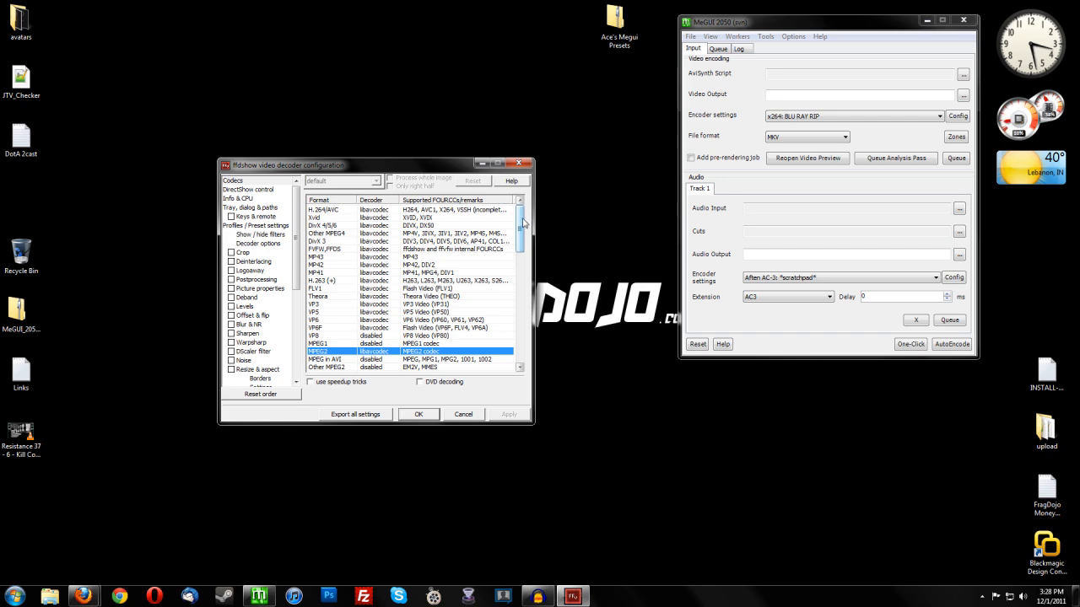
pyautogui.moveTo(522, 223); pyautogui.dragTo(521, 282)
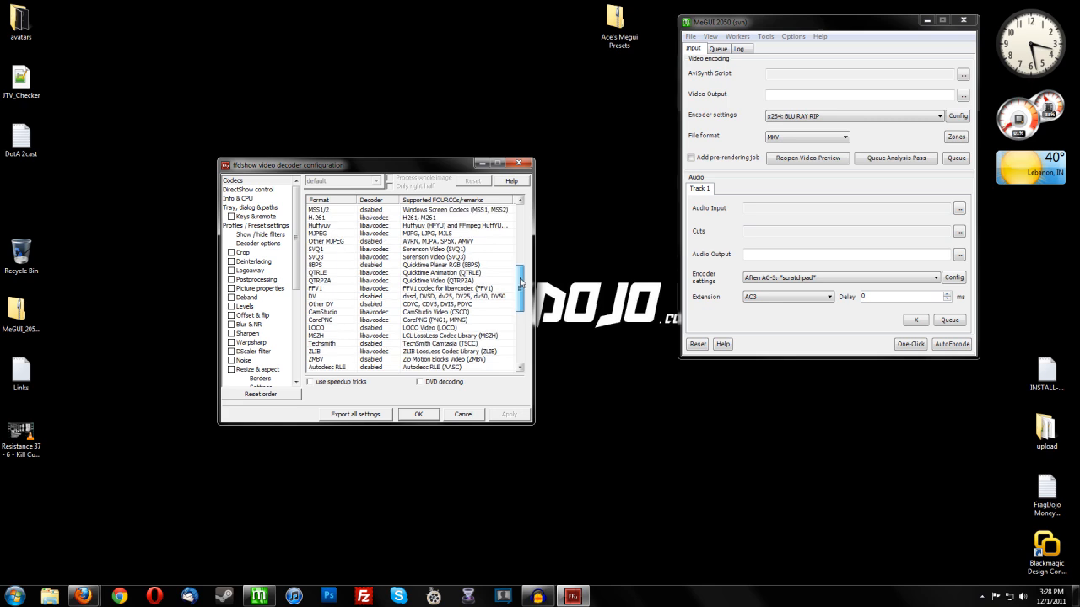
pyautogui.moveTo(521, 283); pyautogui.dragTo(521, 336)
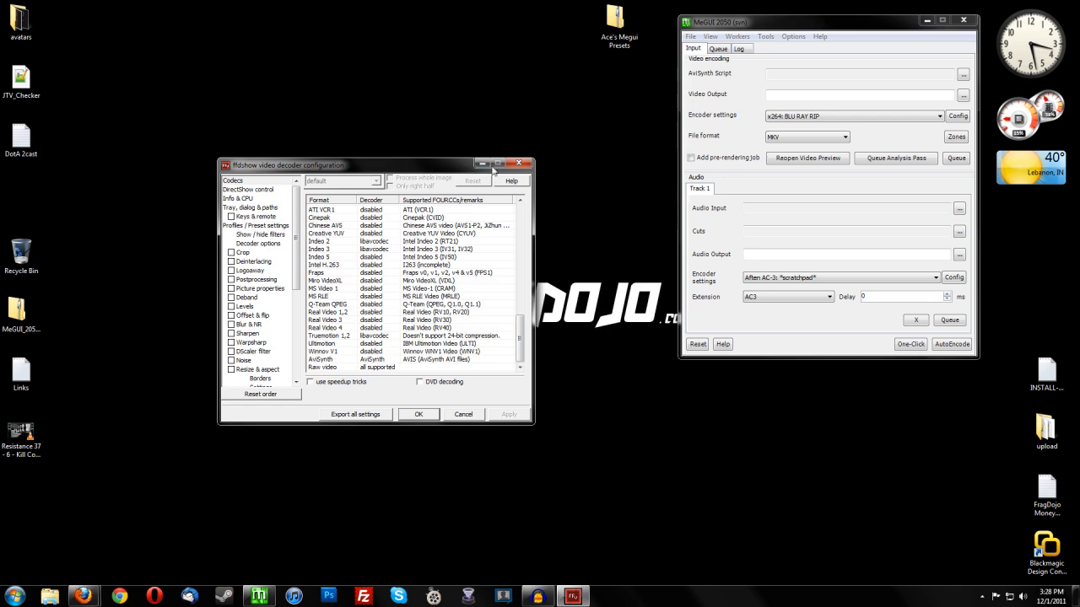
# Close the ffdshow decoder configuration and move the MeGUI window down towards the middle of the desktop.
pyautogui.click(530, 164)
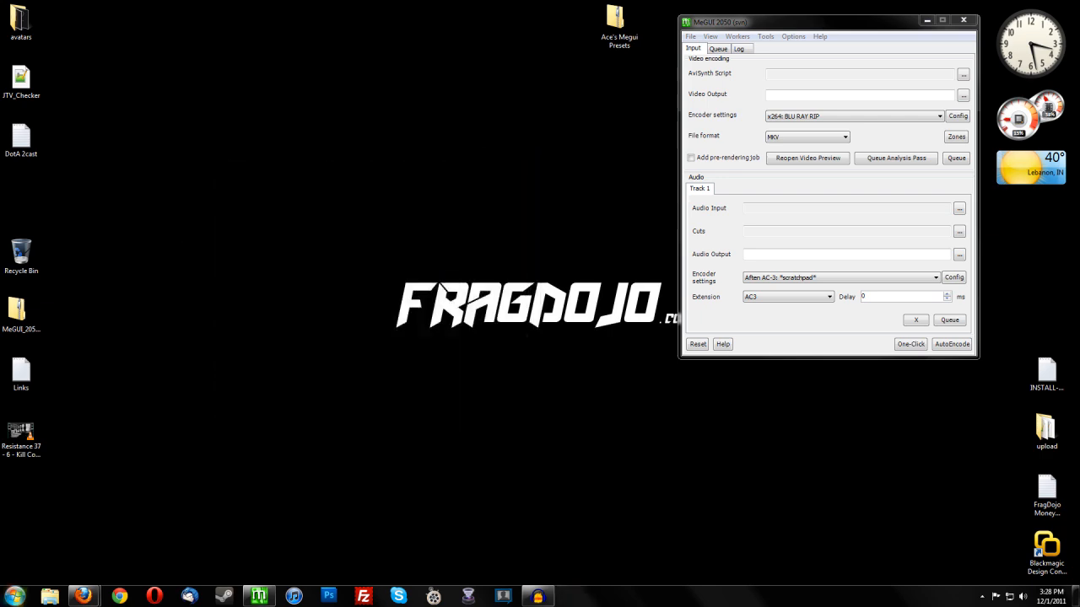
pyautogui.click(15, 596)
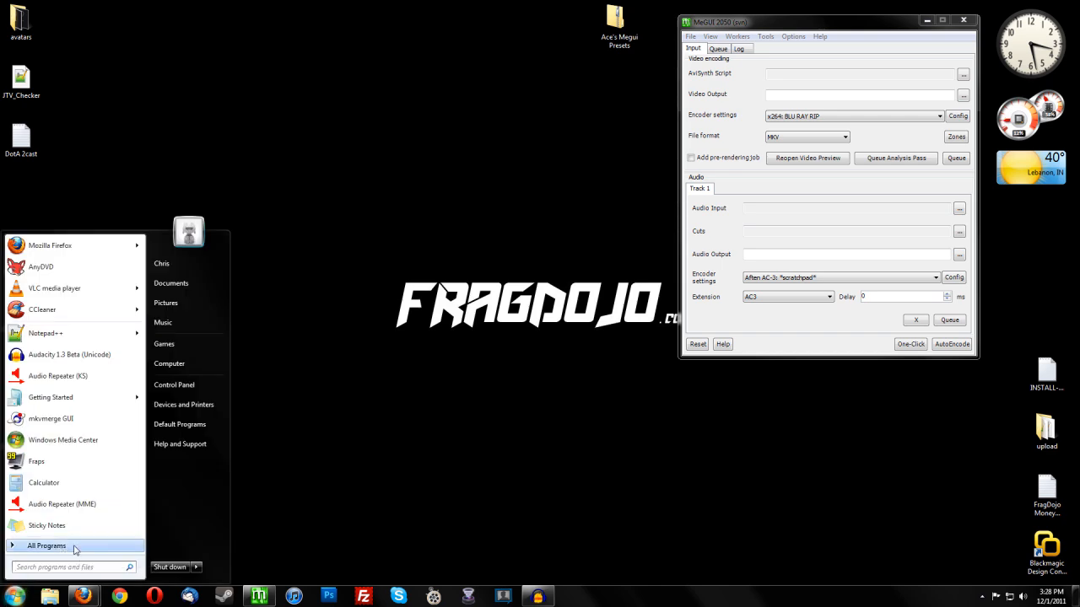
pyautogui.click(507, 518)
pyautogui.click(775, 23)
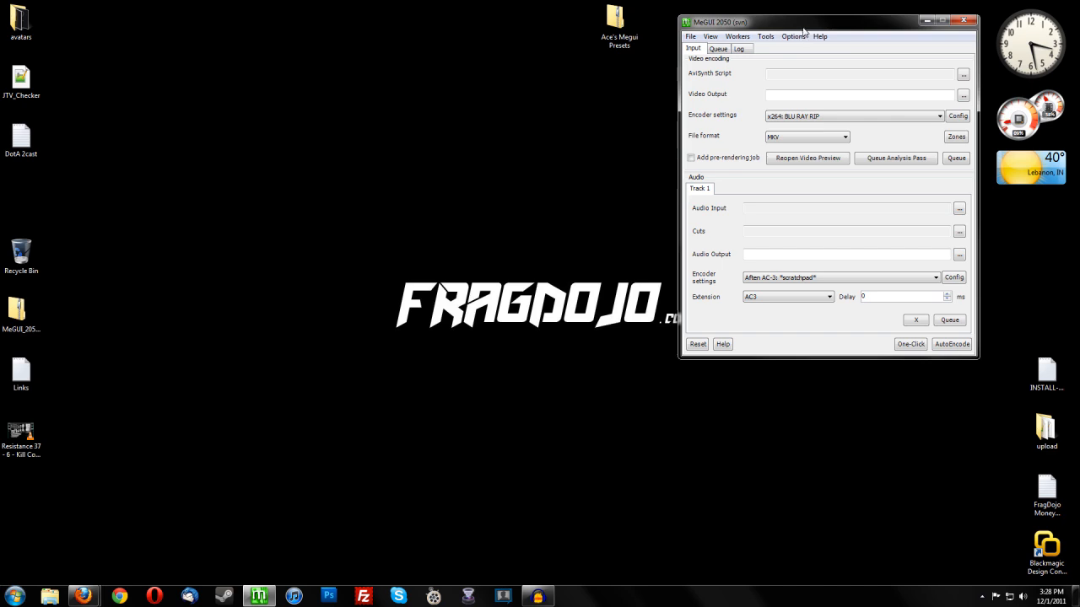
pyautogui.moveTo(801, 18); pyautogui.dragTo(764, 63)
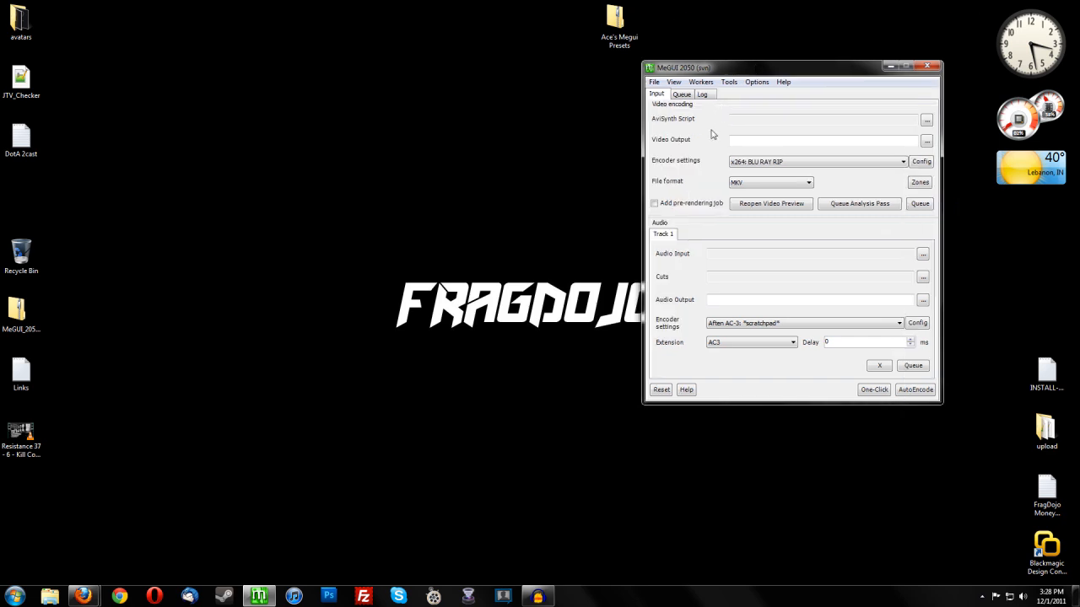
# Move the Ace's Megui Presets archive on the desktop clear of MeGUI, then look at the preset import file chooser and cancel it.
pyautogui.click(655, 81)
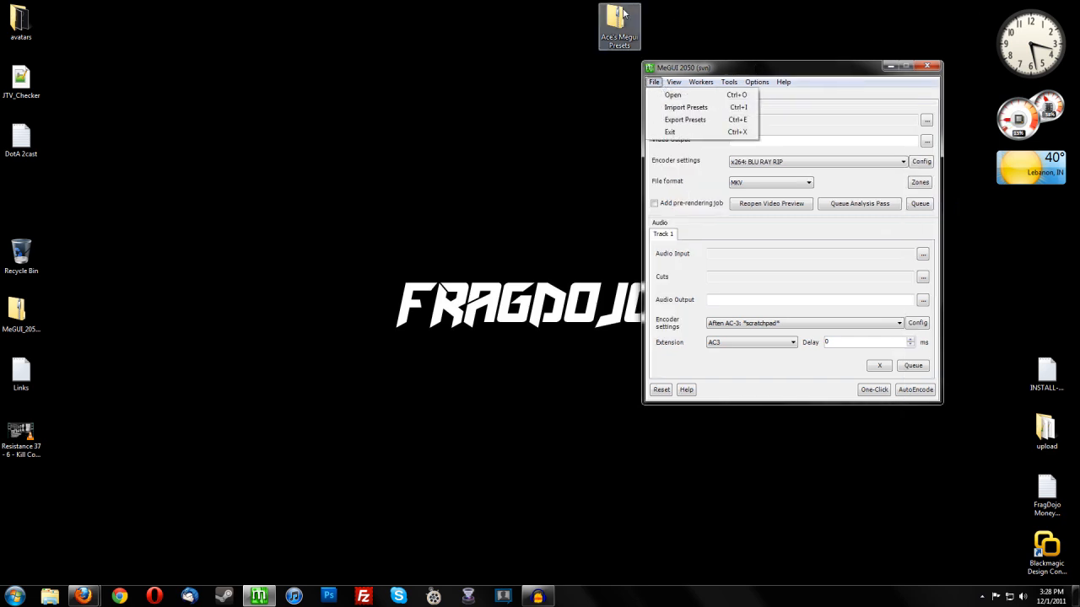
pyautogui.moveTo(623, 14); pyautogui.dragTo(543, 90)
pyautogui.click(654, 82)
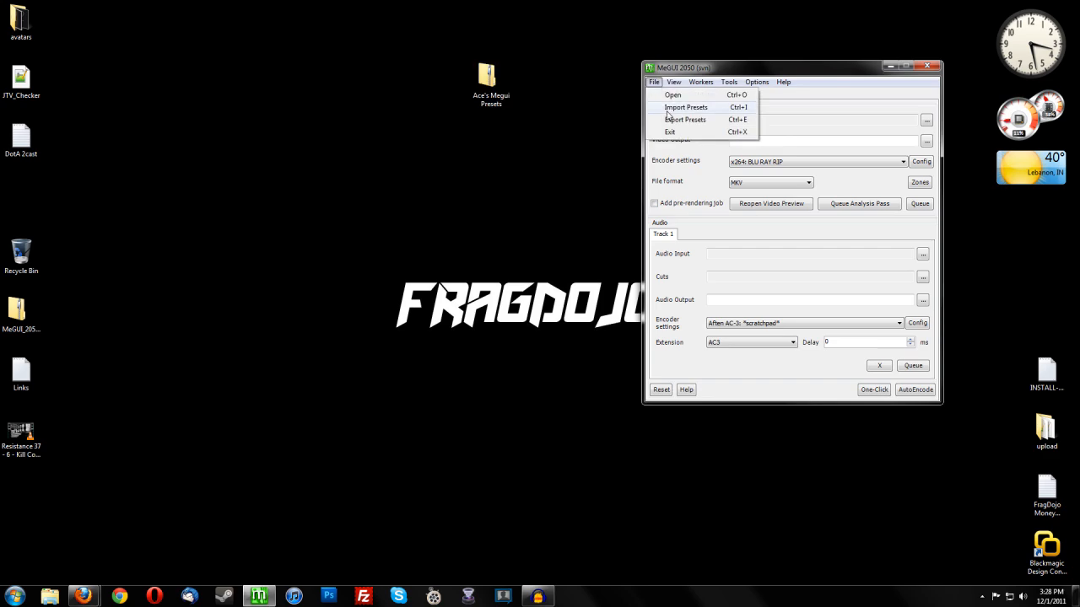
pyautogui.click(685, 107)
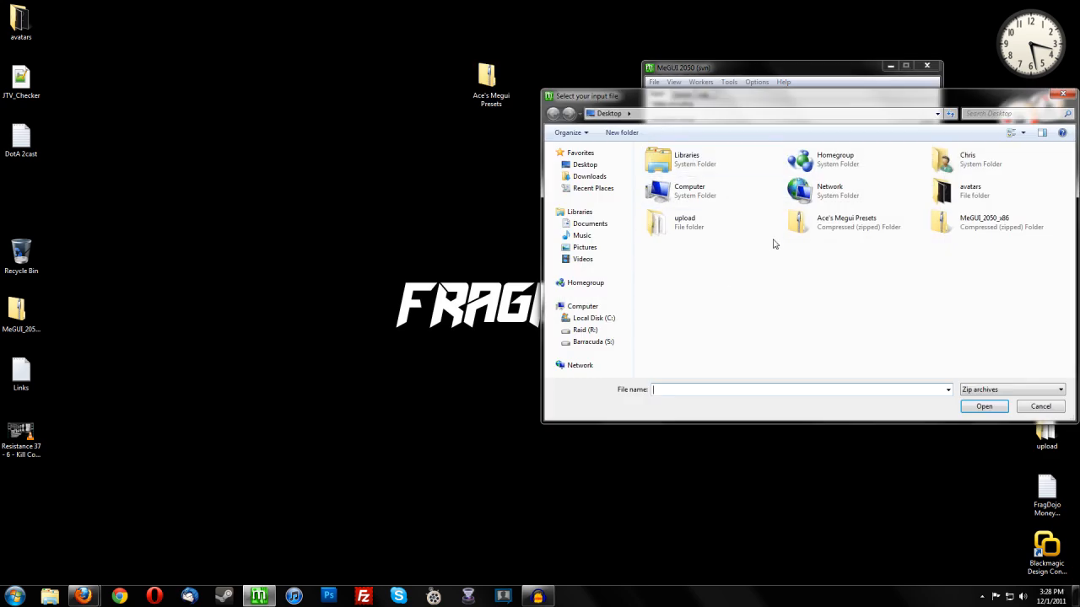
pyautogui.click(1040, 406)
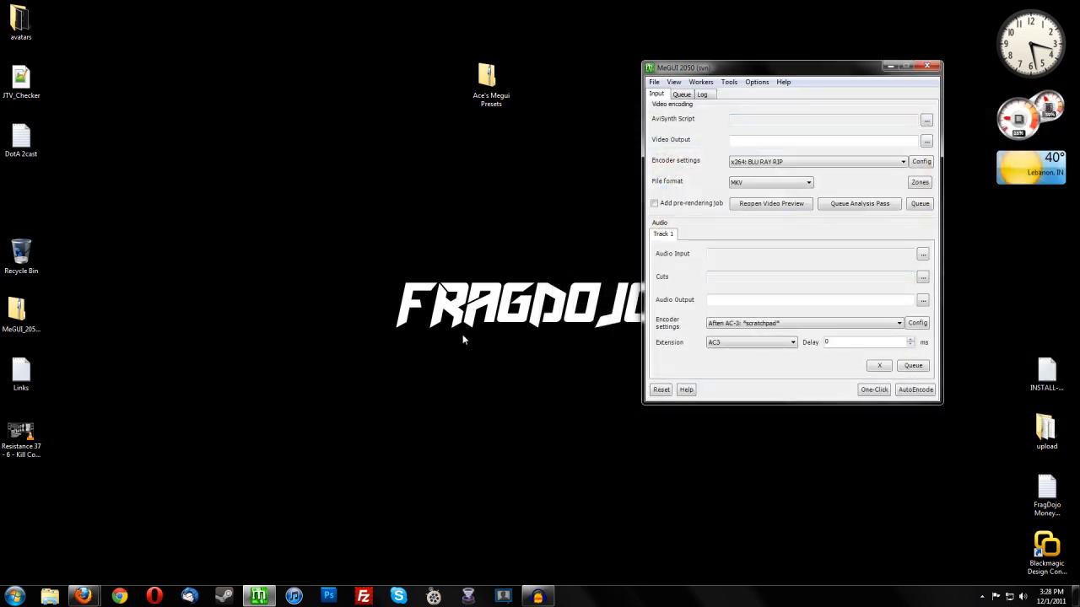
# Open the Ace's Megui Presets archive in the preset importer, review the listed presets, and close it without importing.
pyautogui.click(655, 83)
pyautogui.click(683, 108)
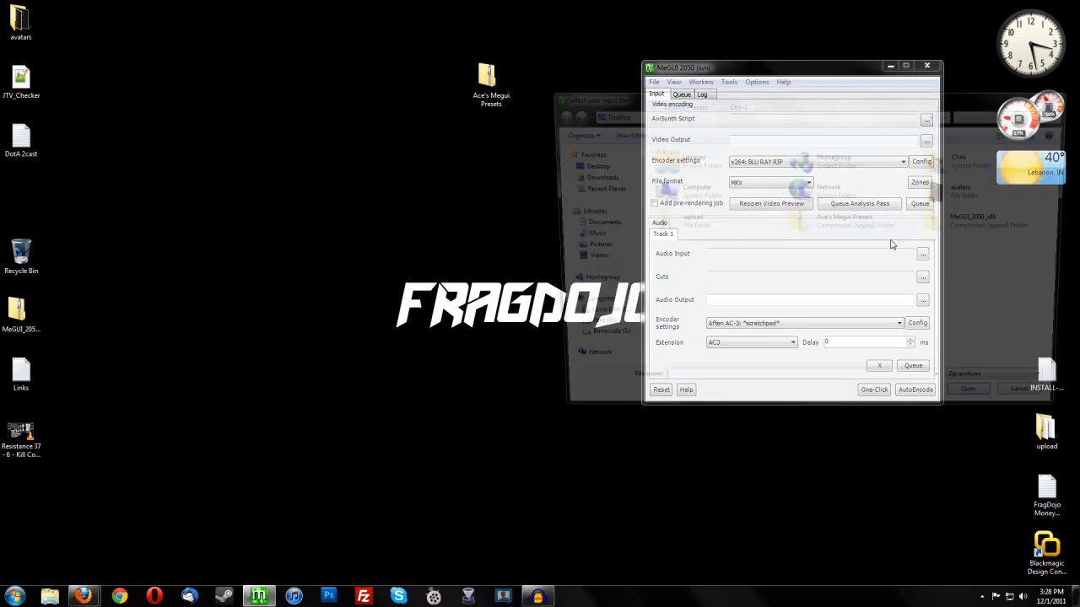
pyautogui.press('Escape')
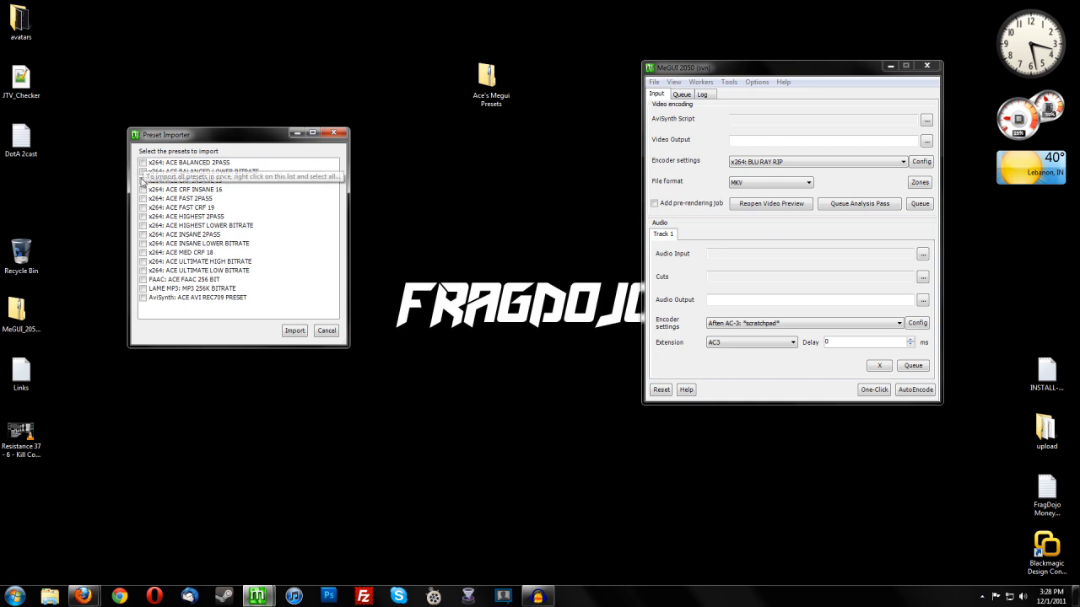
pyautogui.click(297, 334)
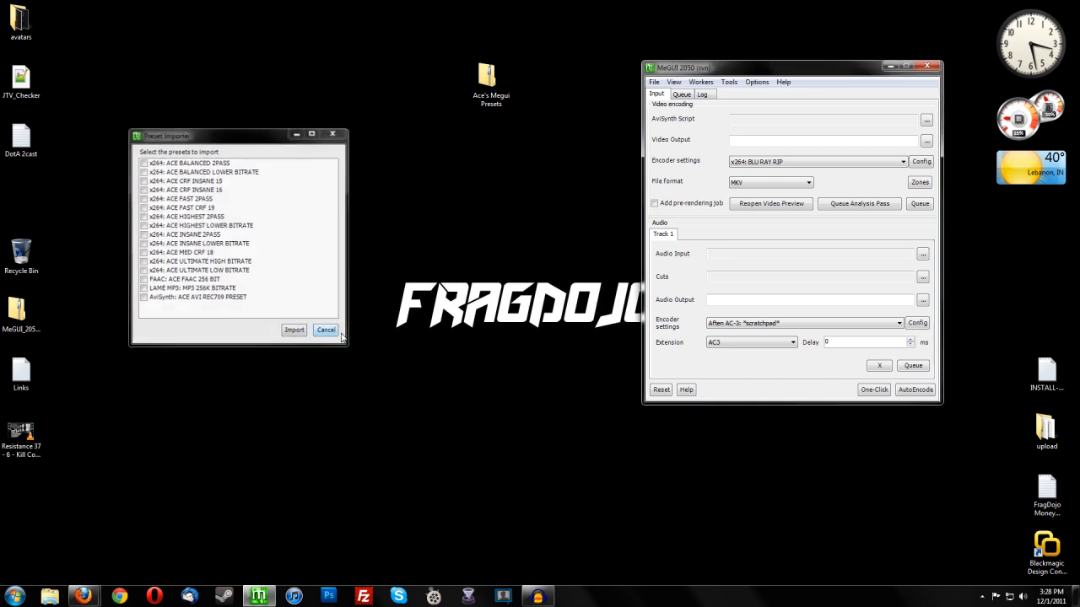
# Review the available ACE x264 presets in the video encoder settings and leave the current selection as it is.
pyautogui.click(845, 161)
pyautogui.scroll(9, 826, 223)
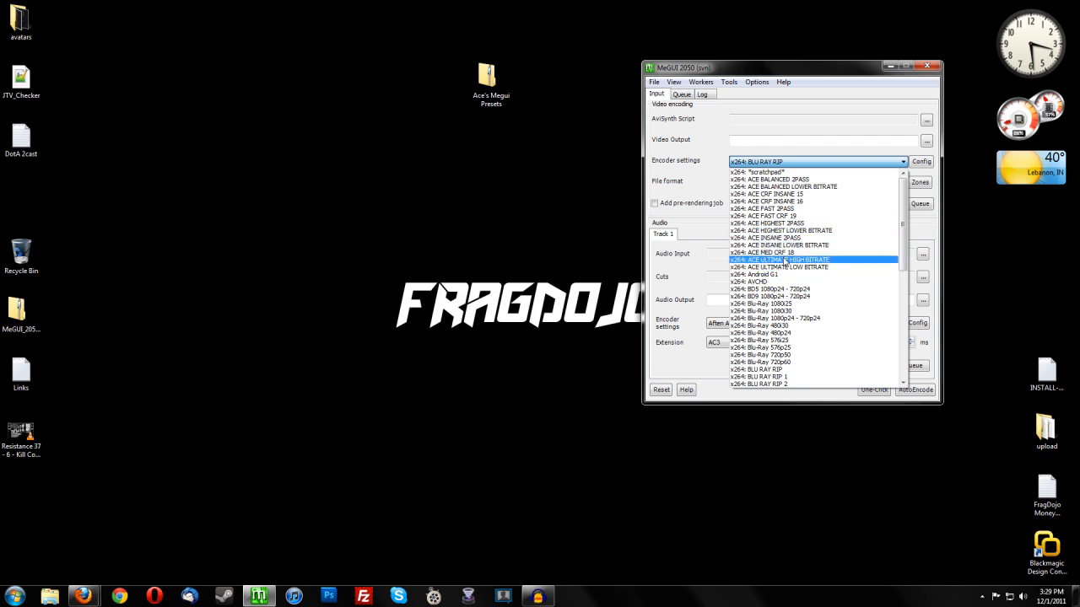
pyautogui.click(714, 185)
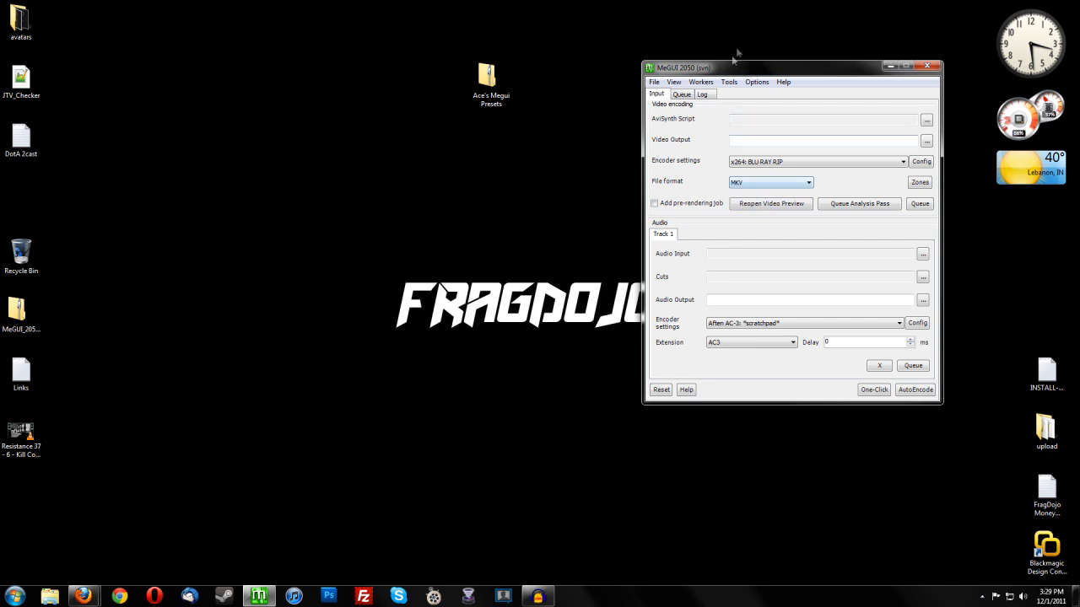
# Open the AVS Script Creator and move its window up, away from the main MeGUI window.
pyautogui.click(729, 82)
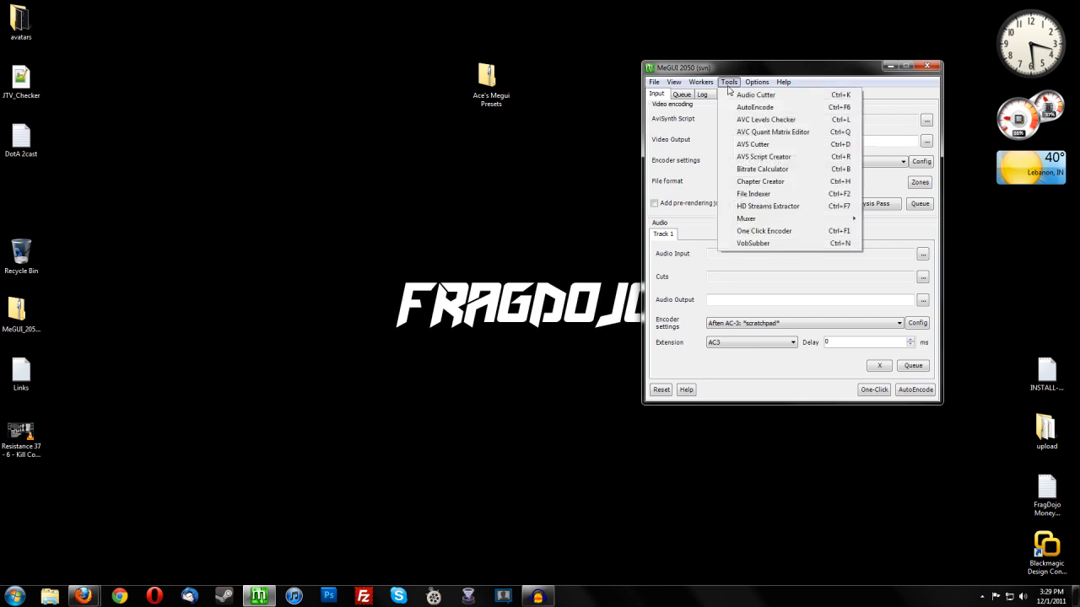
pyautogui.click(804, 159)
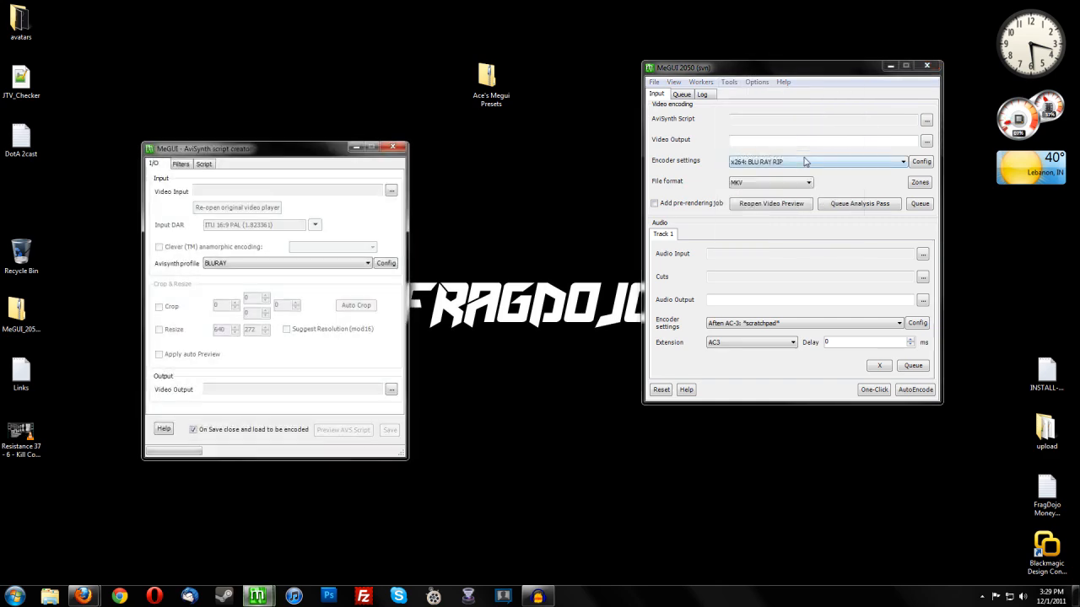
pyautogui.moveTo(278, 147); pyautogui.dragTo(263, 8)
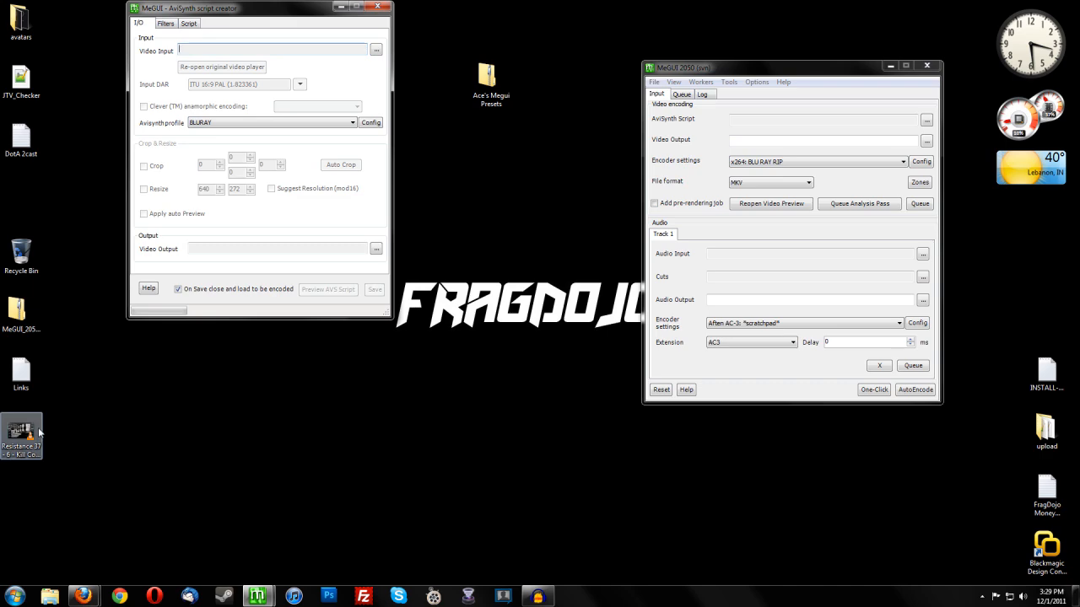
# Load Resistance 37 - 6 - Kill Confirmed.avi from the desktop as the script's video input, opening it with DirectShowSource.
pyautogui.click(376, 50)
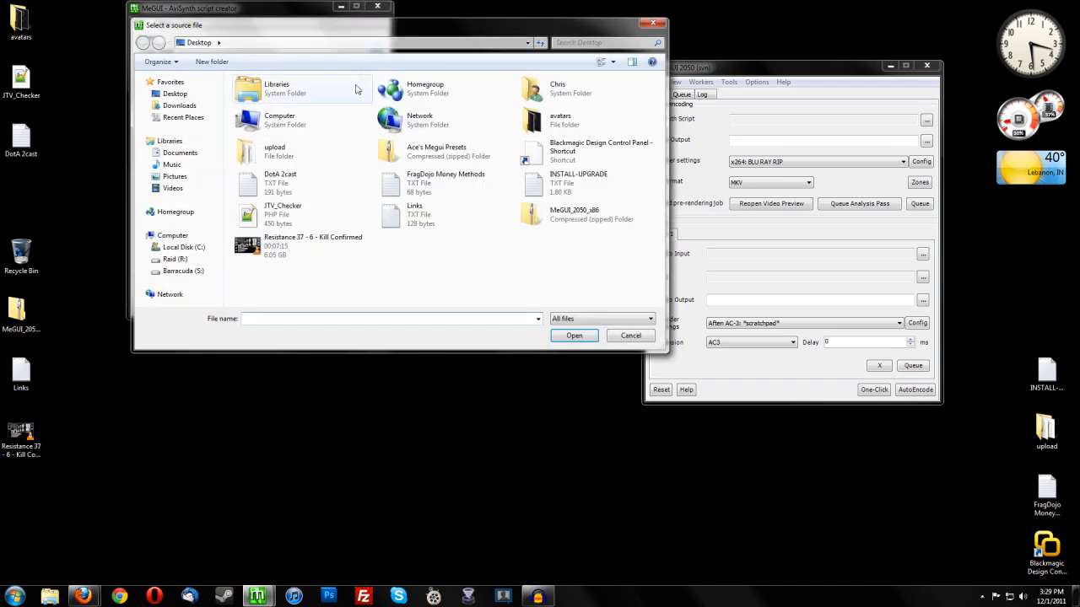
pyautogui.doubleClick(259, 246)
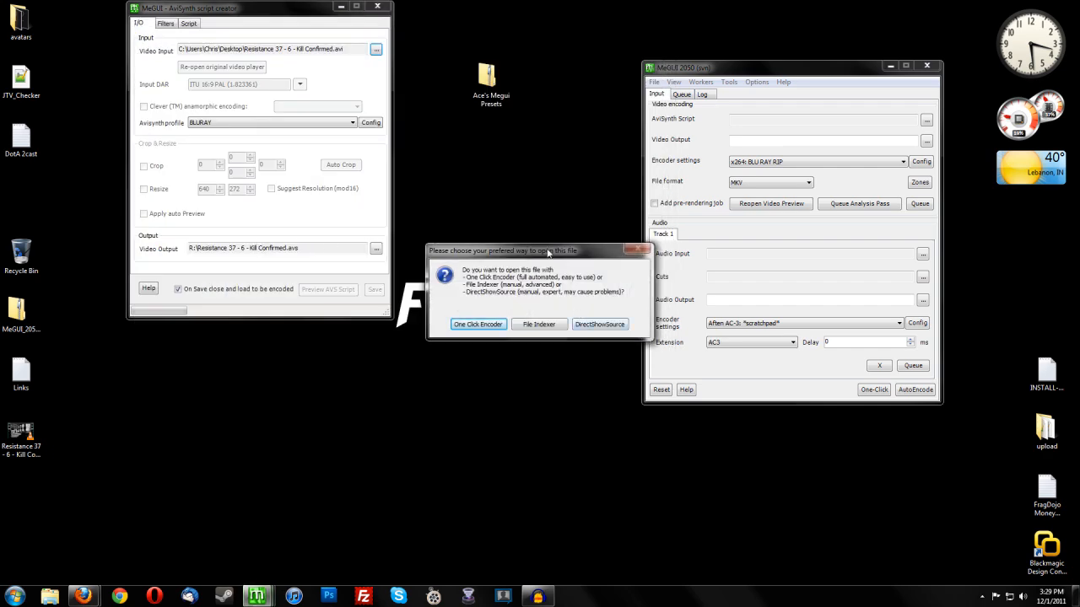
pyautogui.moveTo(549, 251); pyautogui.dragTo(526, 251)
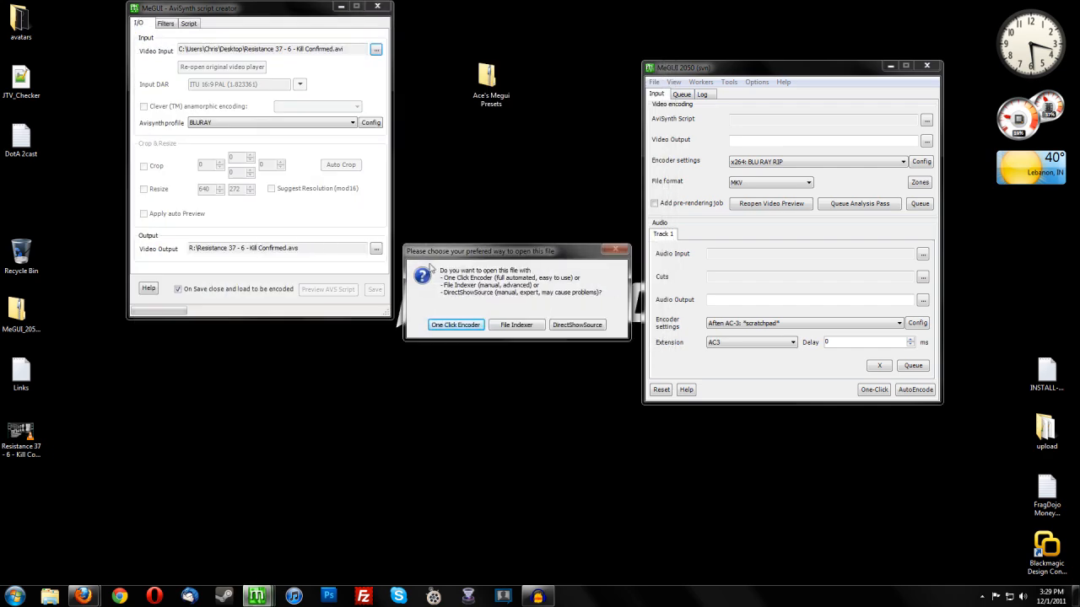
pyautogui.moveTo(441, 270)
pyautogui.mouseDown()
pyautogui.moveTo(601, 293)
pyautogui.moveTo(440, 270)
pyautogui.mouseUp()
pyautogui.click(601, 292)
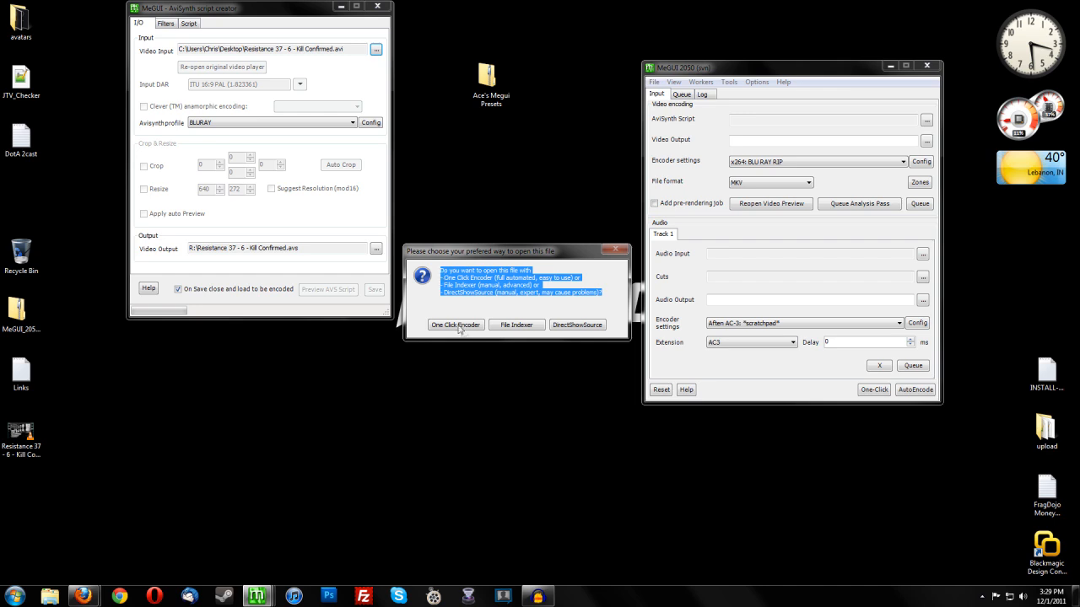
pyautogui.click(478, 293)
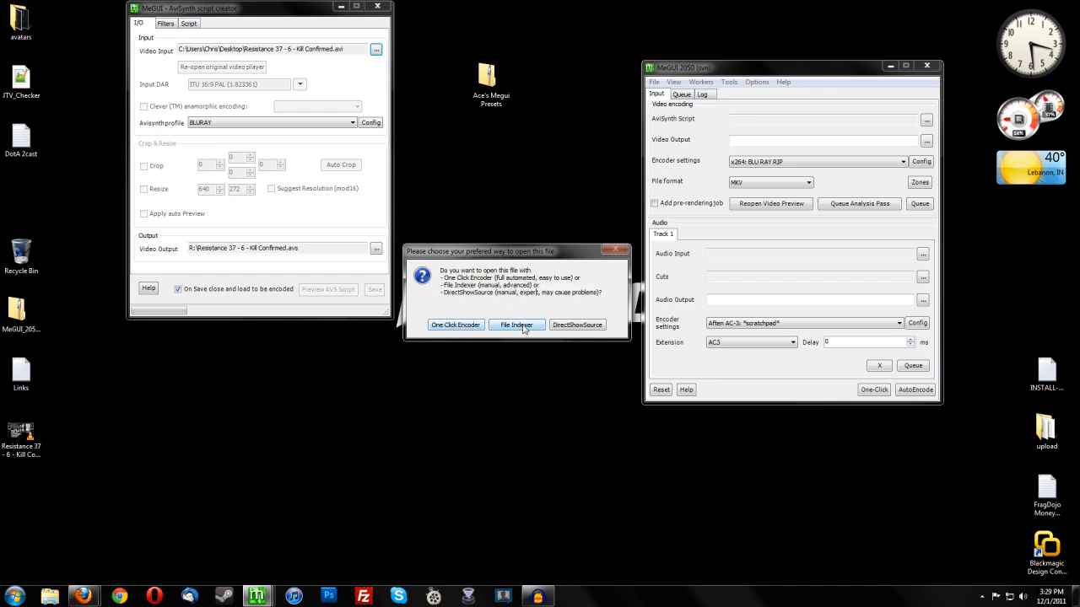
pyautogui.click(588, 329)
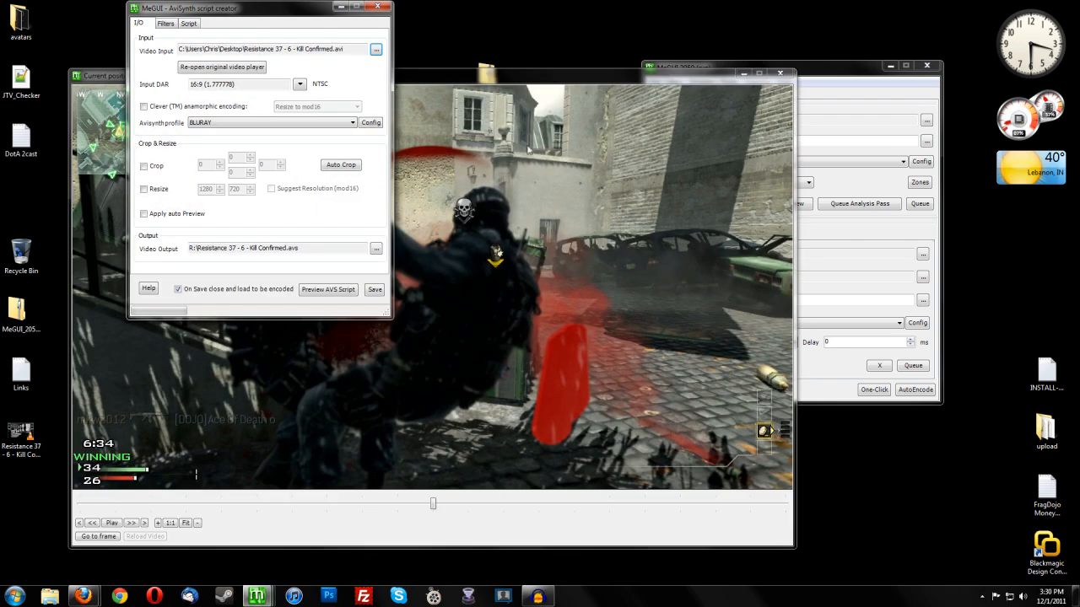
# Move the video preview aside, check an earlier frame of the footage, and close the preview.
pyautogui.moveTo(537, 75); pyautogui.dragTo(666, 81)
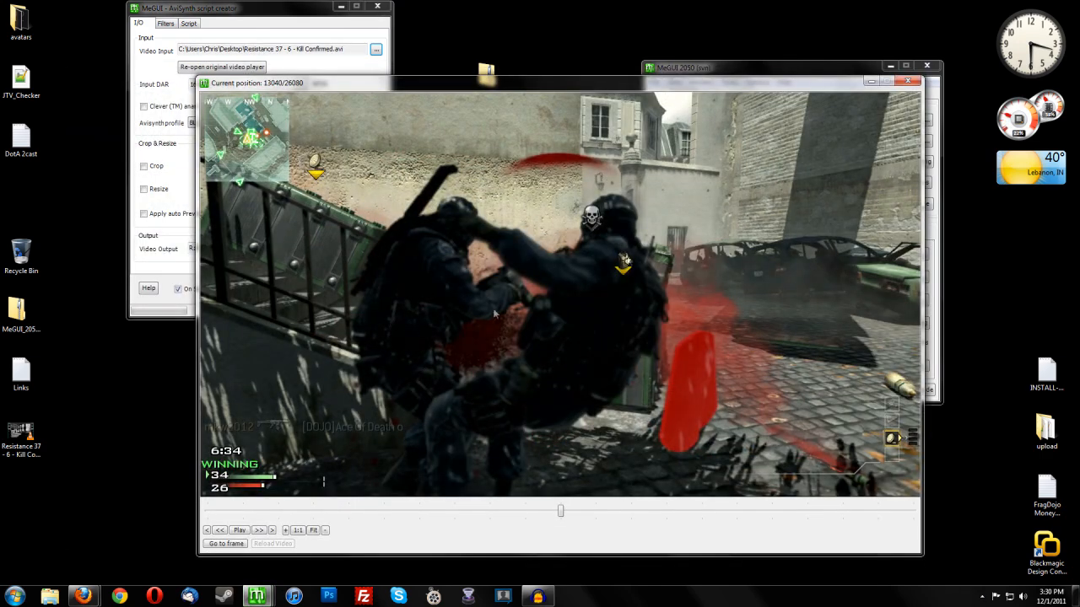
pyautogui.click(466, 513)
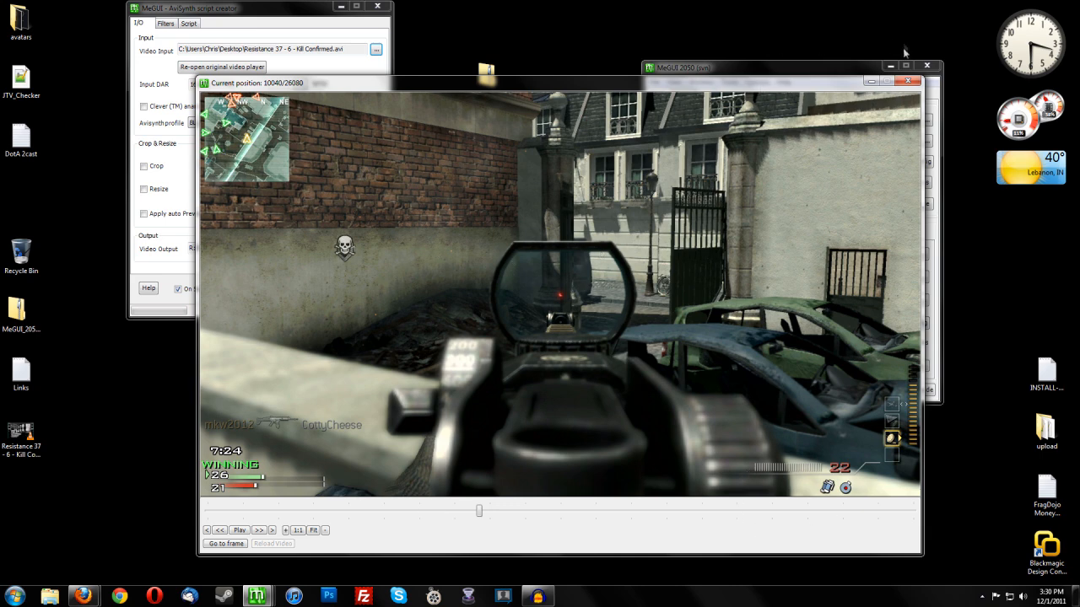
pyautogui.click(907, 80)
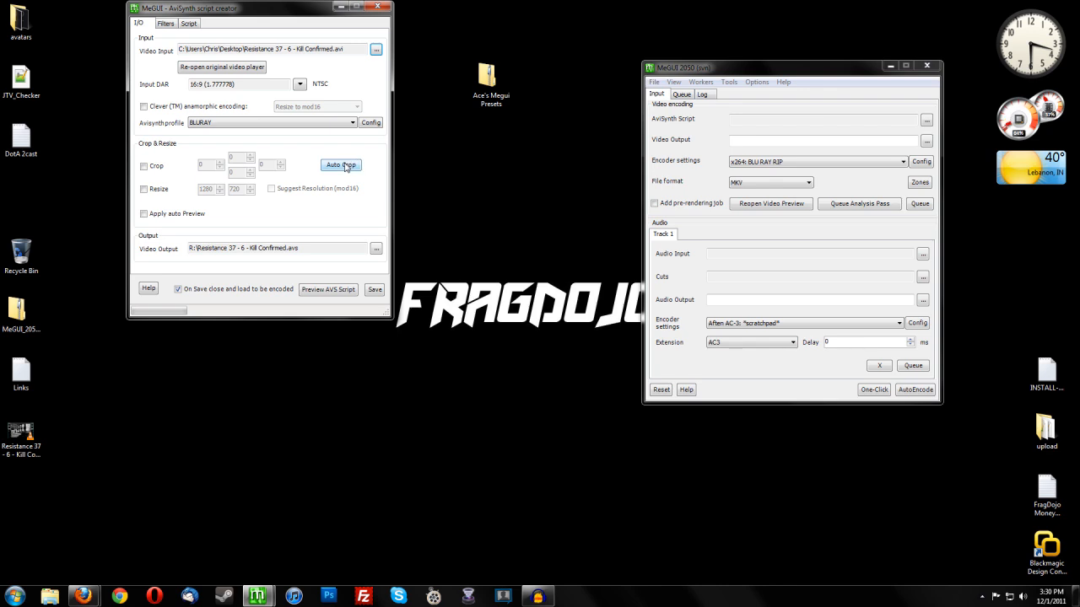
# Check the script's output location, keep R:\Resistance 37 - 6 - Kill Confirmed.avs, and save the script so it loads for encoding.
pyautogui.click(376, 249)
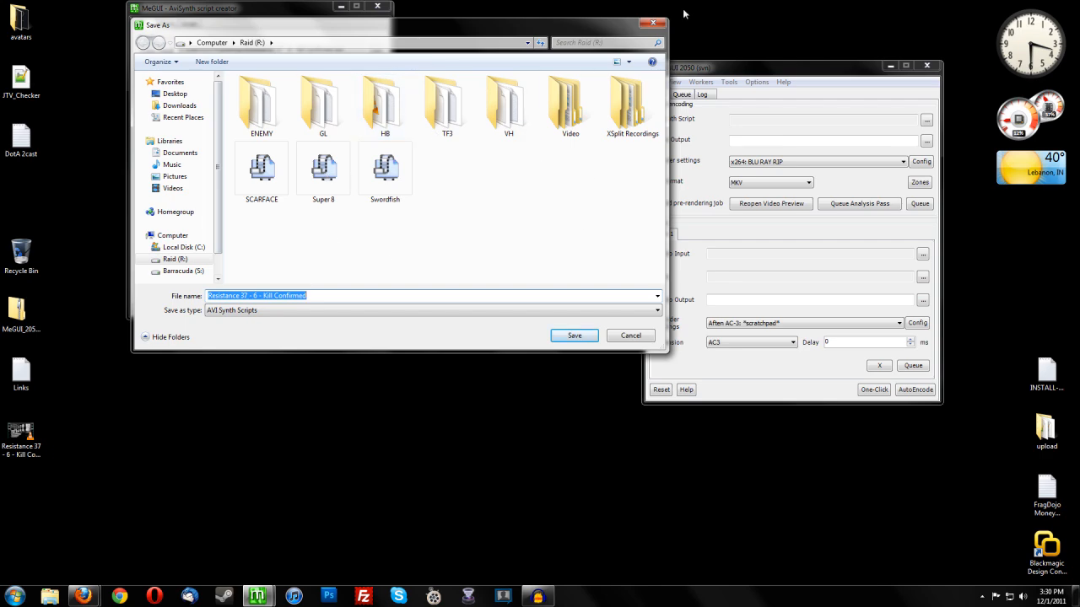
pyautogui.click(659, 24)
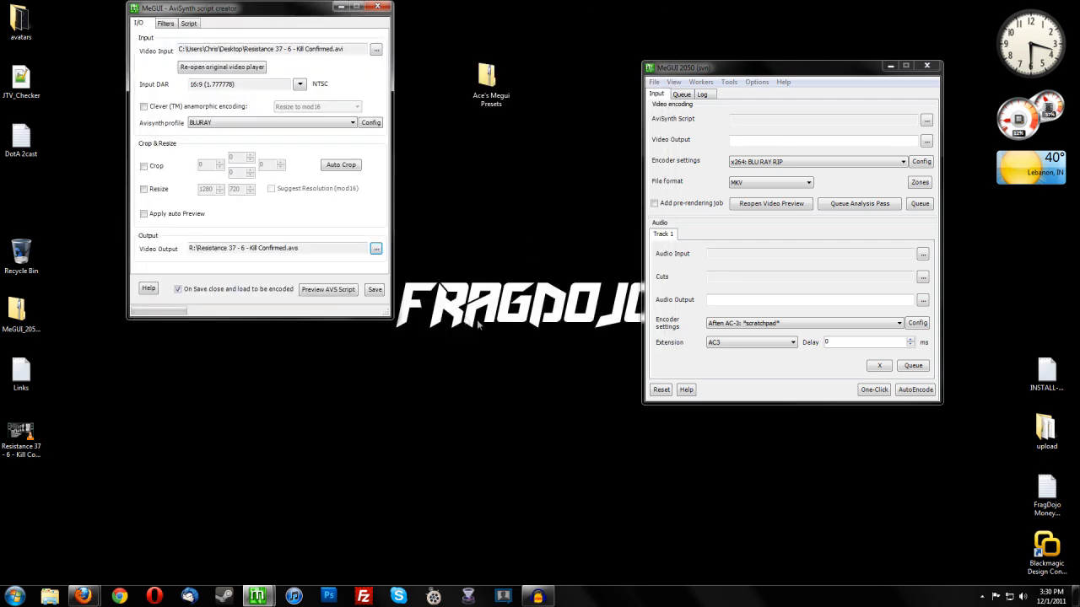
pyautogui.click(376, 290)
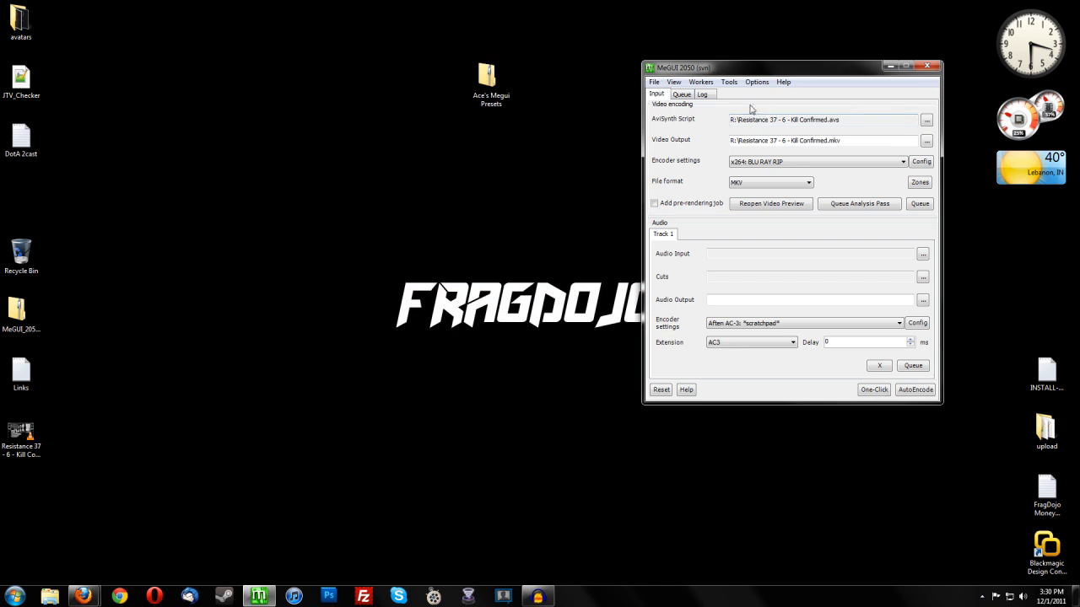
# Set the video file format to MP4 and the video encoder preset to x264: ACE FAST CRF 19.
pyautogui.moveTo(731, 122); pyautogui.dragTo(840, 121)
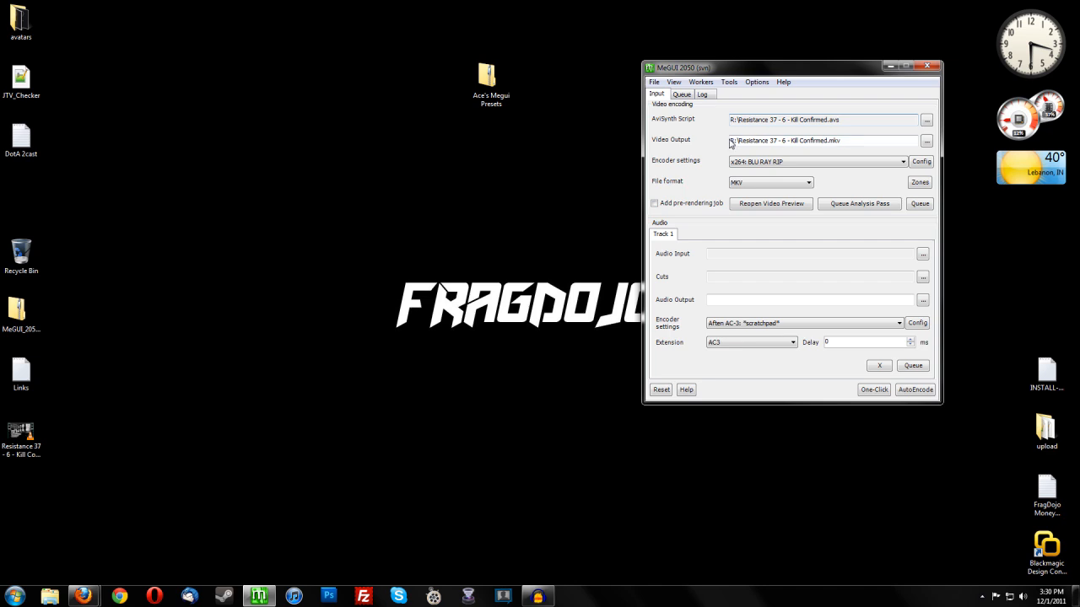
pyautogui.click(807, 184)
pyautogui.click(806, 193)
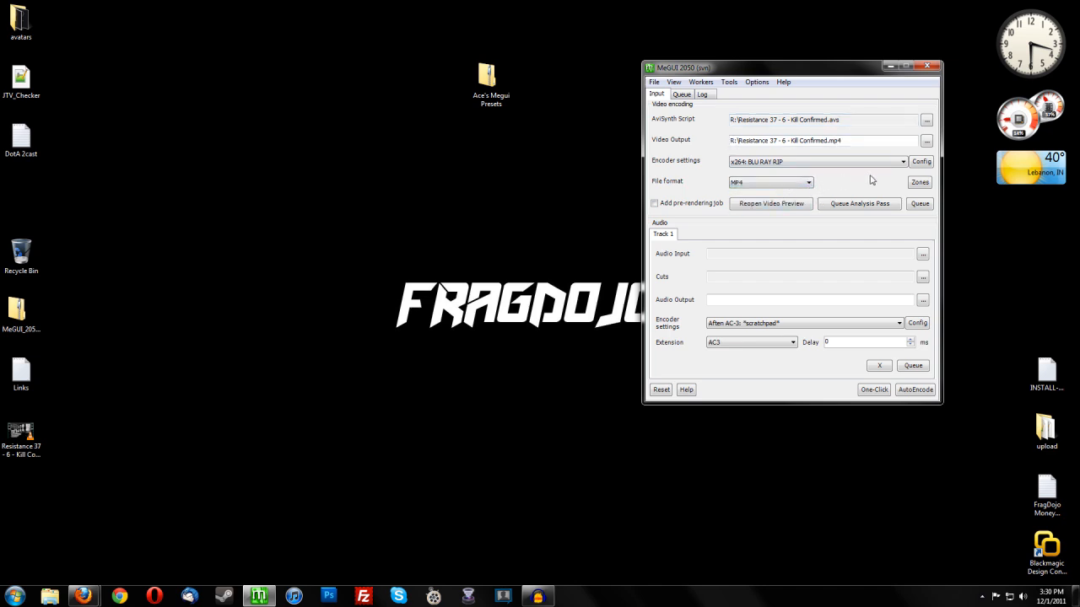
pyautogui.click(810, 163)
pyautogui.scroll(8, 818, 202)
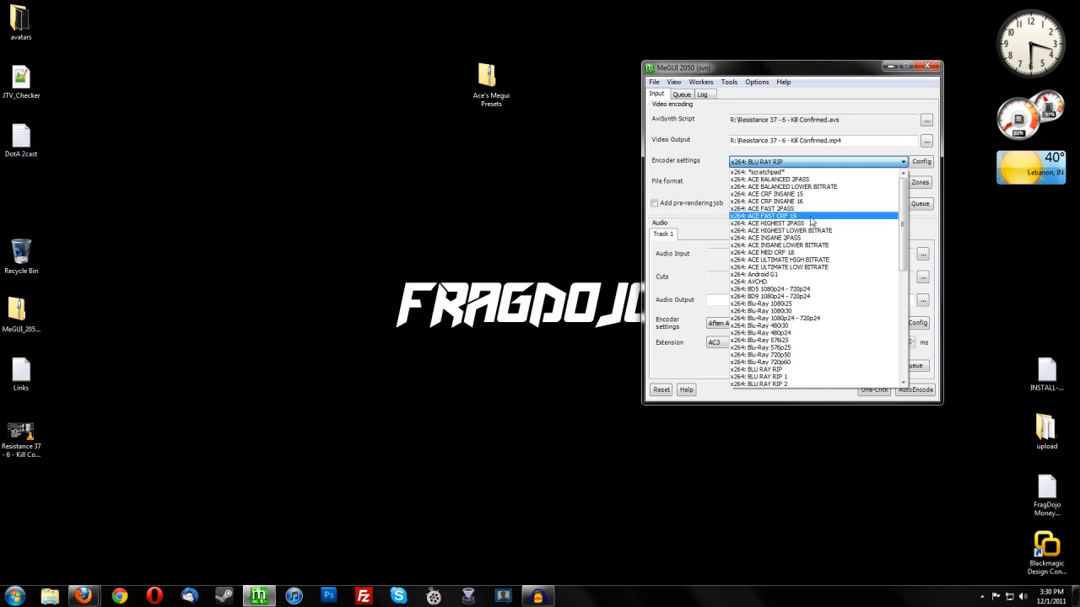
pyautogui.click(811, 222)
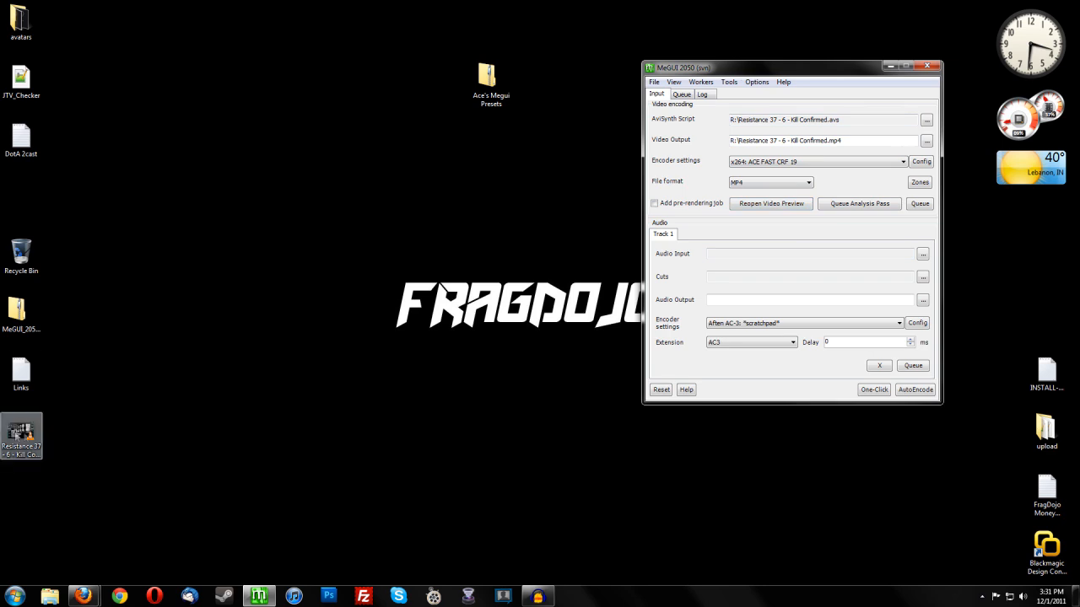
# Load Resistance 37 - 6 - Kill Confirmed.avi from the desktop as the audio input and set the audio encoder preset to FAAC: ACE FAAC 256 BIT.
pyautogui.click(22, 436)
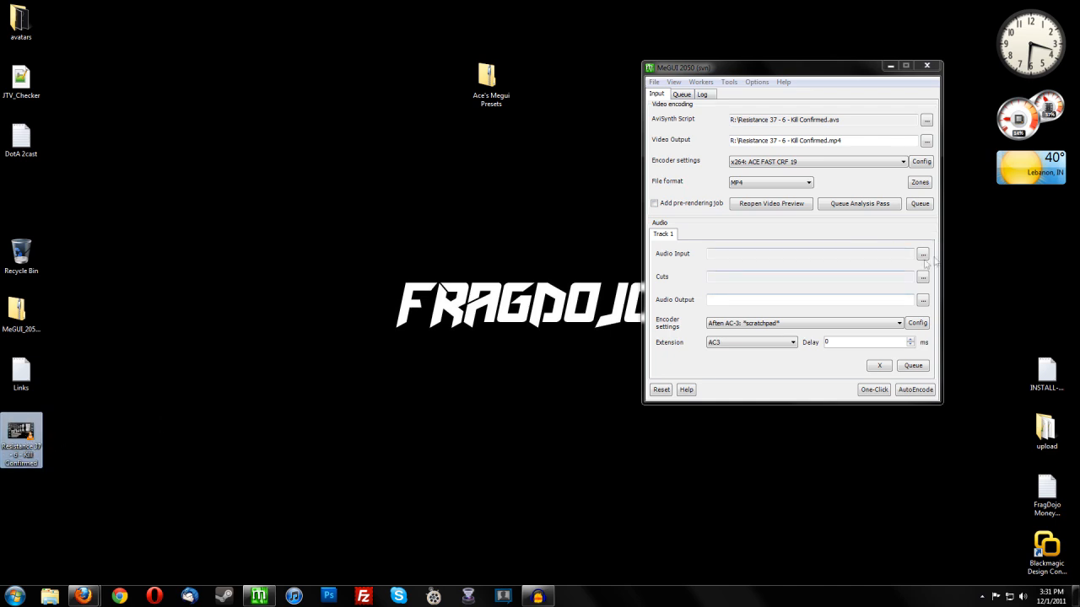
pyautogui.moveTo(26, 439); pyautogui.dragTo(759, 257)
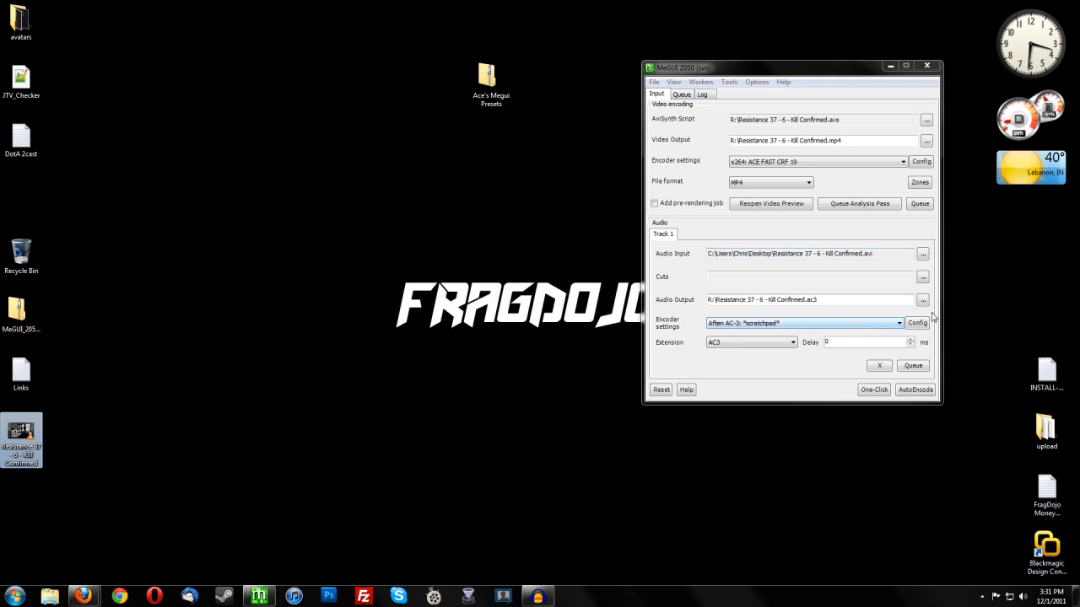
pyautogui.click(886, 330)
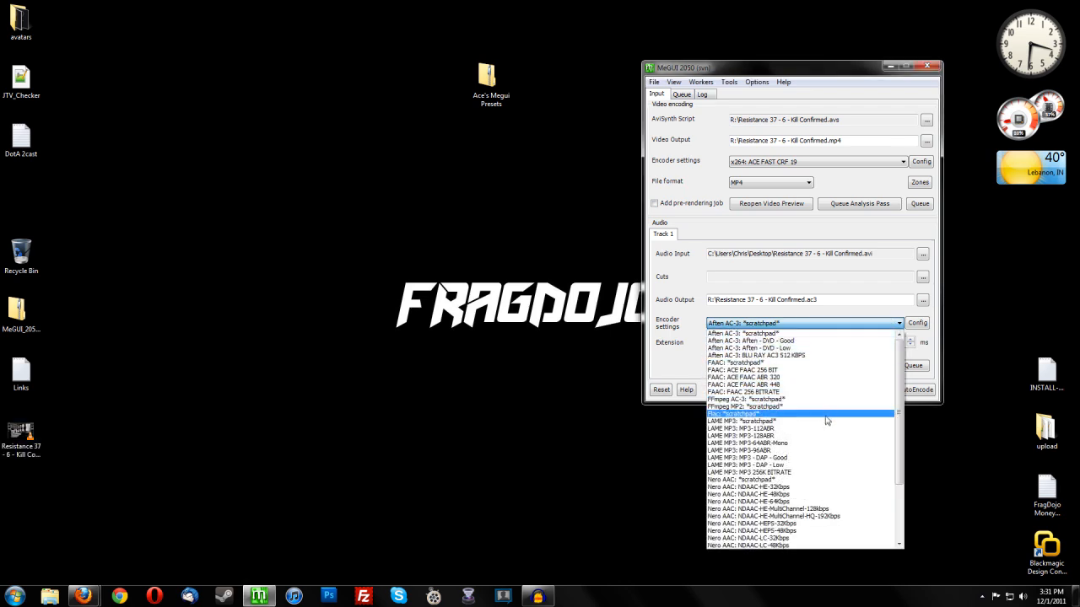
pyautogui.click(804, 371)
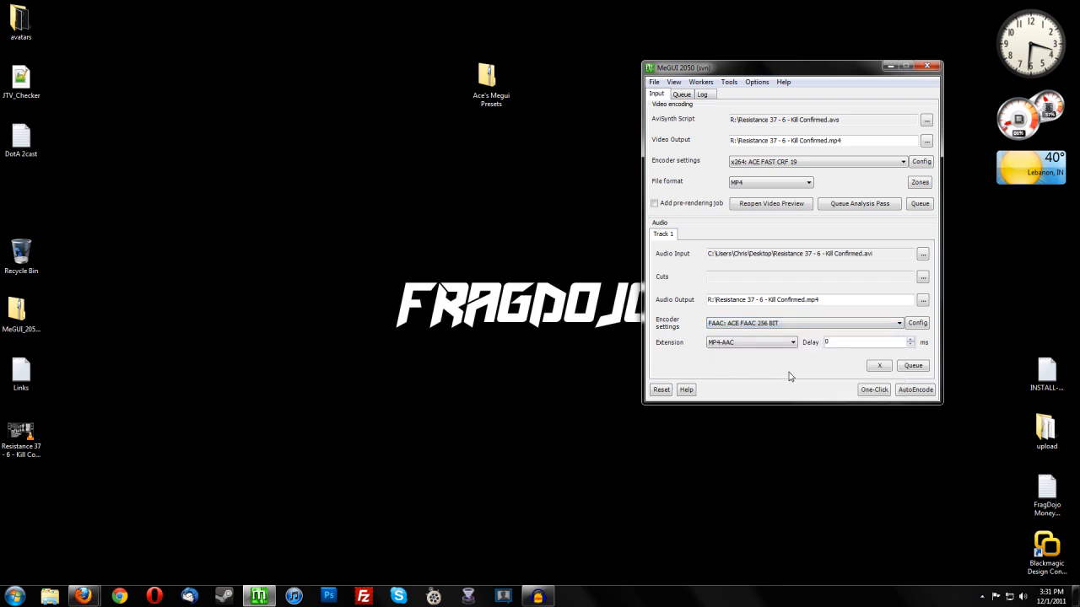
# Open the automatic encoding options for the video and audio and enter an average bitrate of 5000 kbit/s.
pyautogui.moveTo(781, 65); pyautogui.dragTo(663, 112)
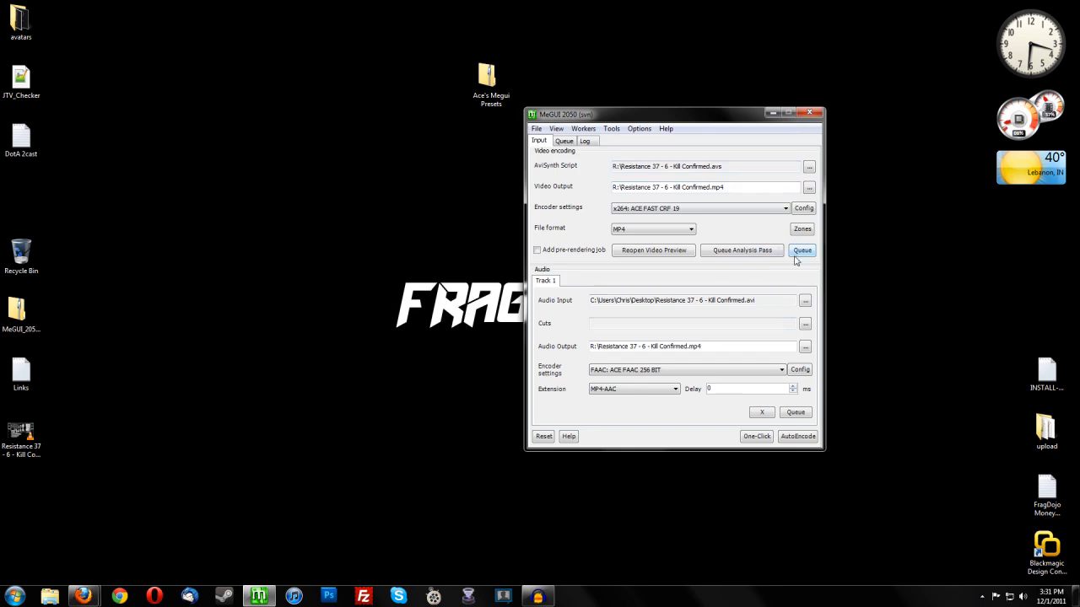
pyautogui.click(794, 437)
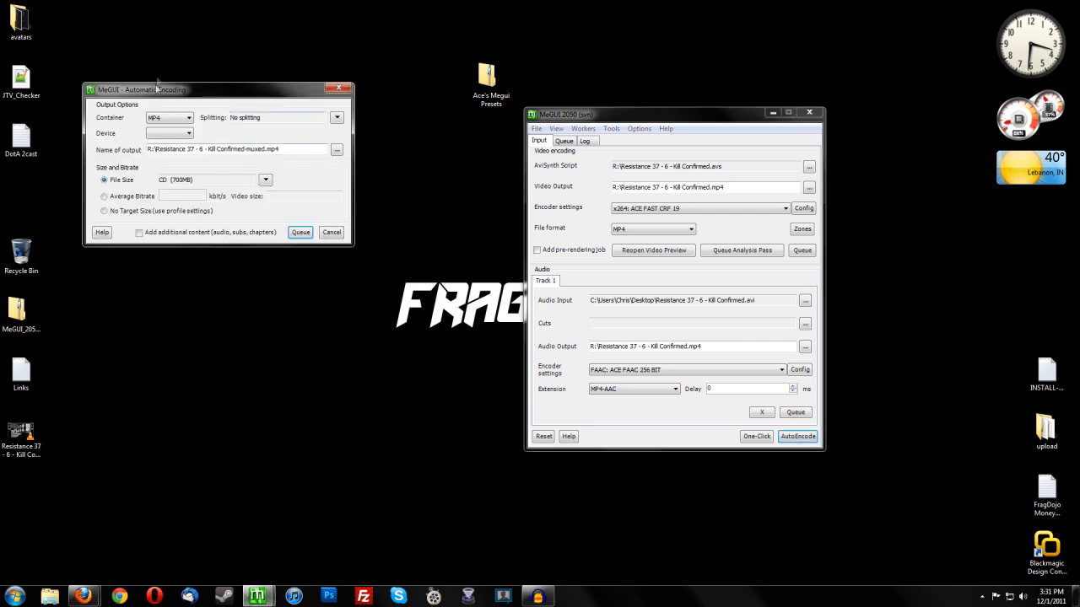
pyautogui.moveTo(169, 90); pyautogui.dragTo(245, 170)
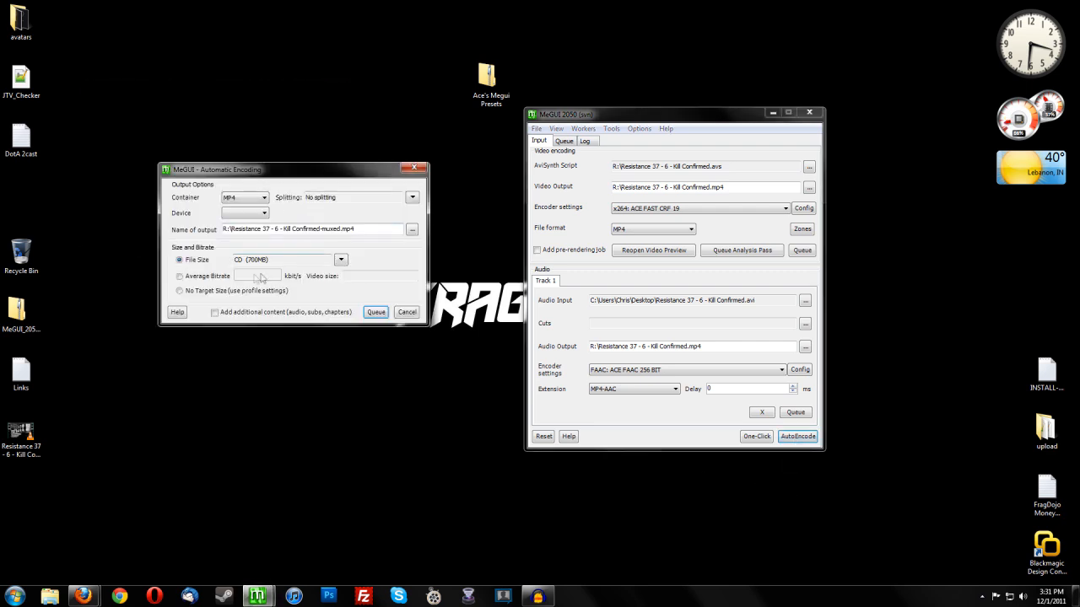
pyautogui.click(210, 276)
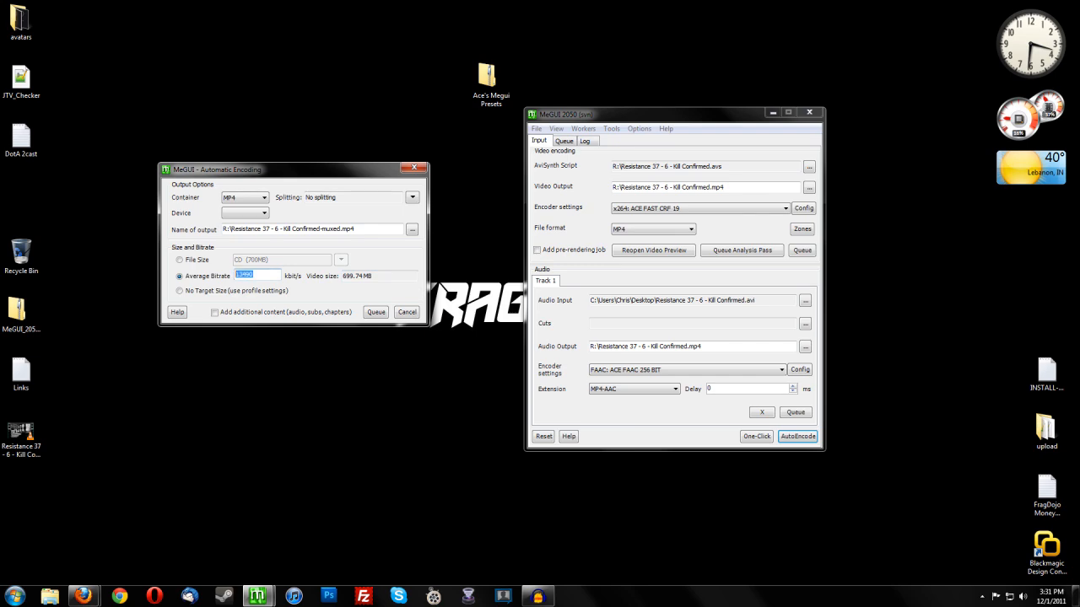
pyautogui.write('5000')
# Switch the automatic encoding to No Target Size (use profile settings), leave the device blank, and queue the MP4 jobs.
pyautogui.click(199, 295)
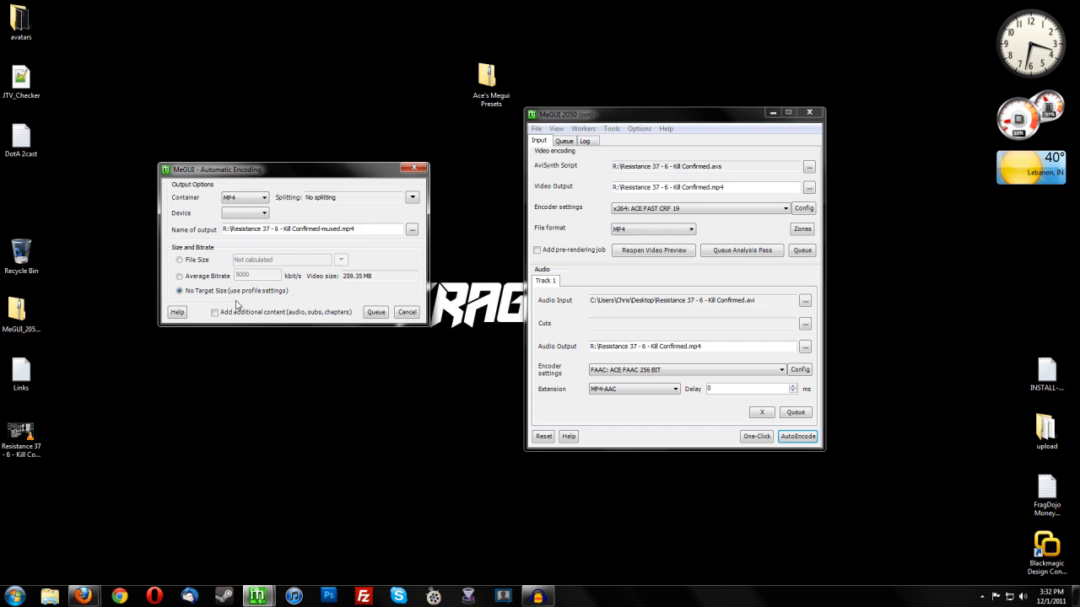
pyautogui.click(258, 214)
pyautogui.click(292, 217)
pyautogui.click(384, 312)
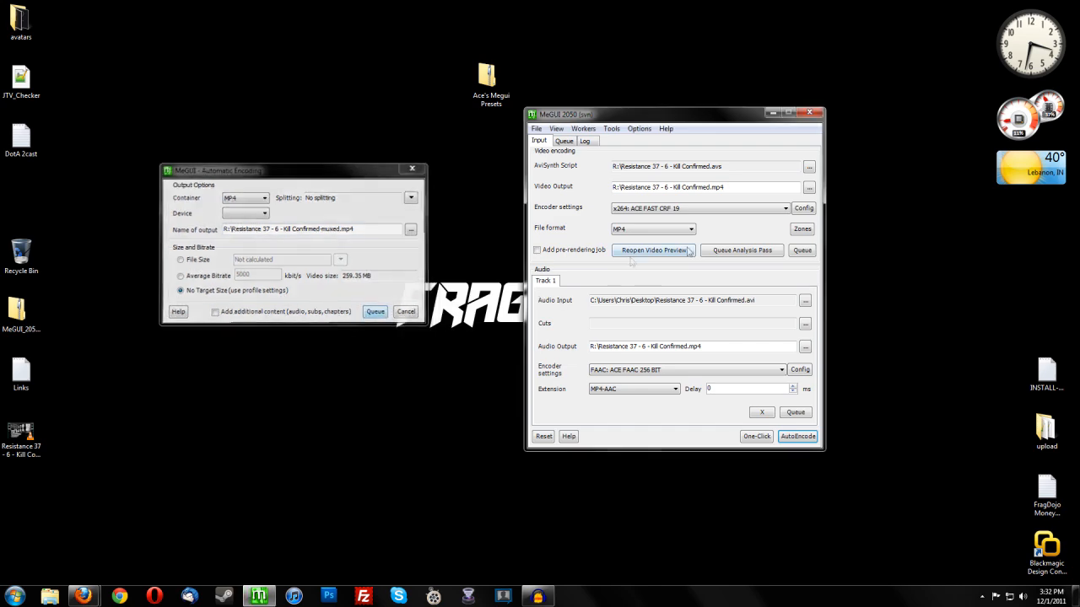
# Review the queued audio, video and mux jobs for Resistance 37 and start processing the queue.
pyautogui.click(564, 141)
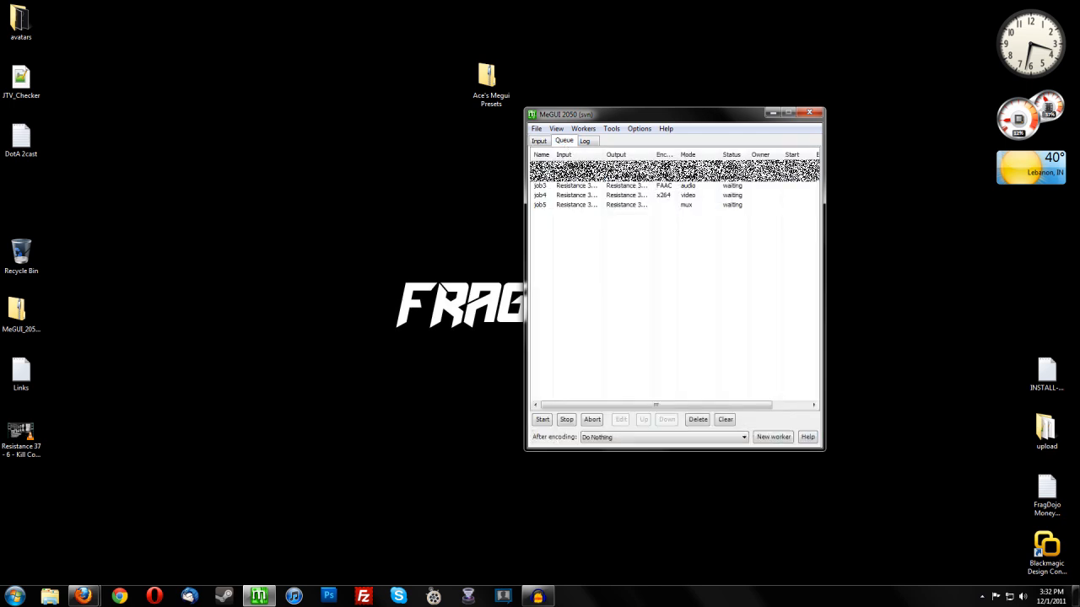
pyautogui.click(562, 185)
pyautogui.click(611, 205)
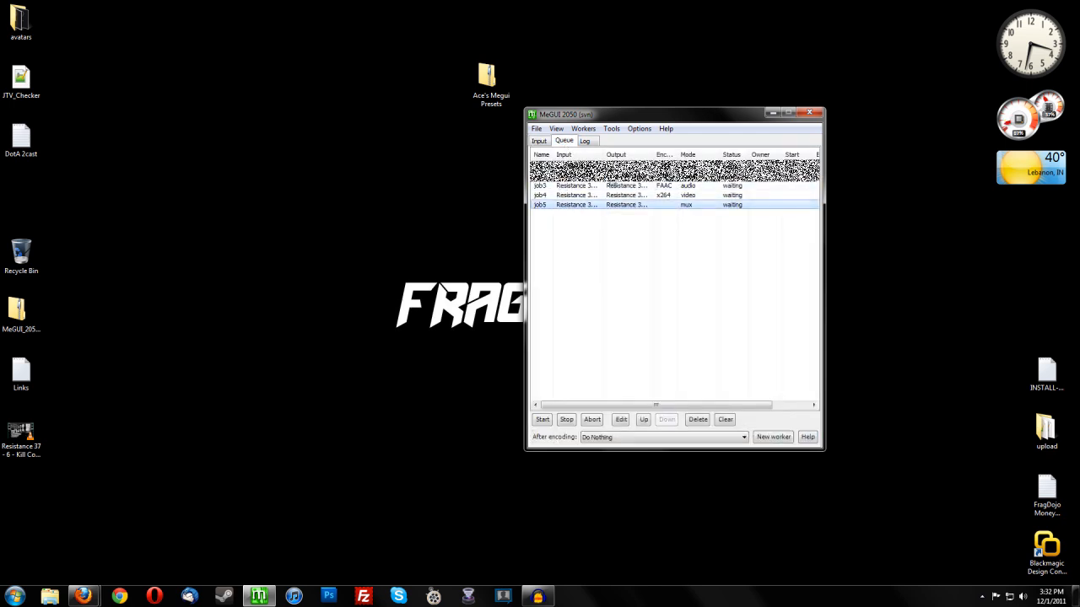
pyautogui.click(589, 187)
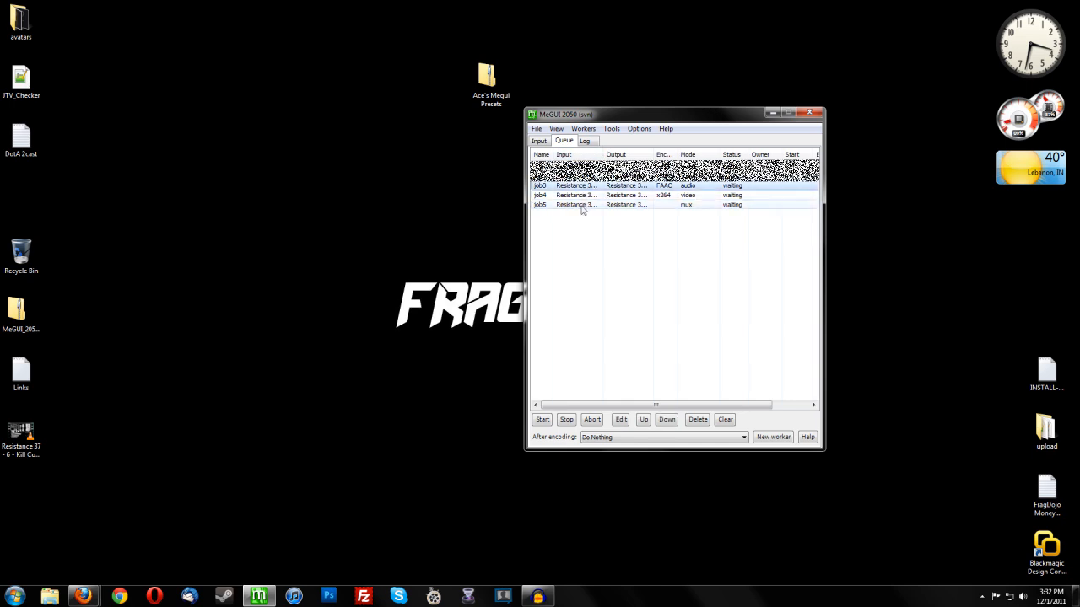
pyautogui.click(580, 205)
pyautogui.click(580, 186)
pyautogui.click(580, 196)
pyautogui.click(580, 206)
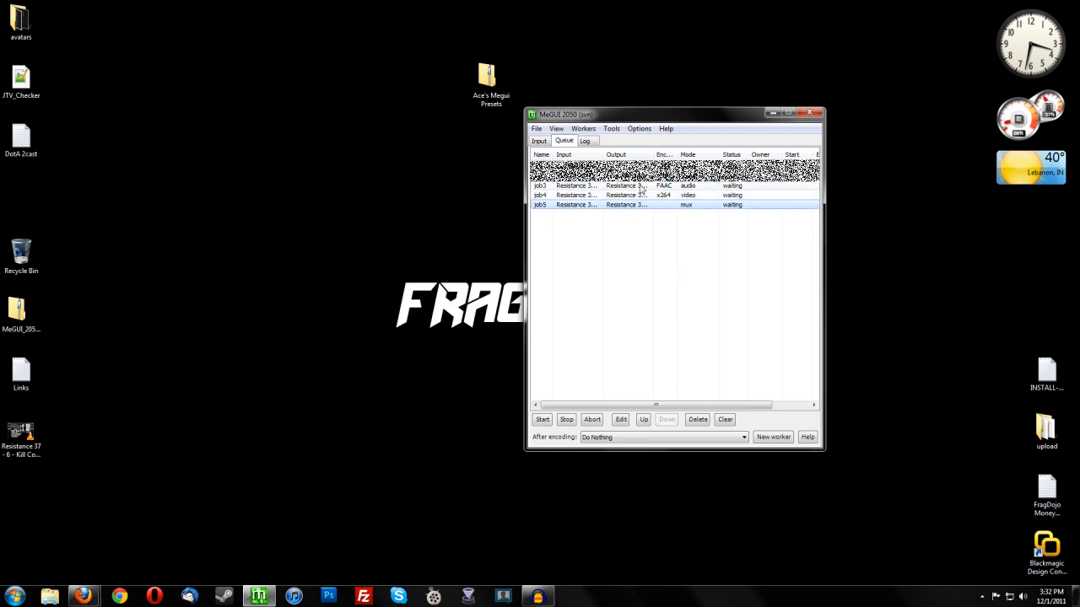
pyautogui.click(542, 420)
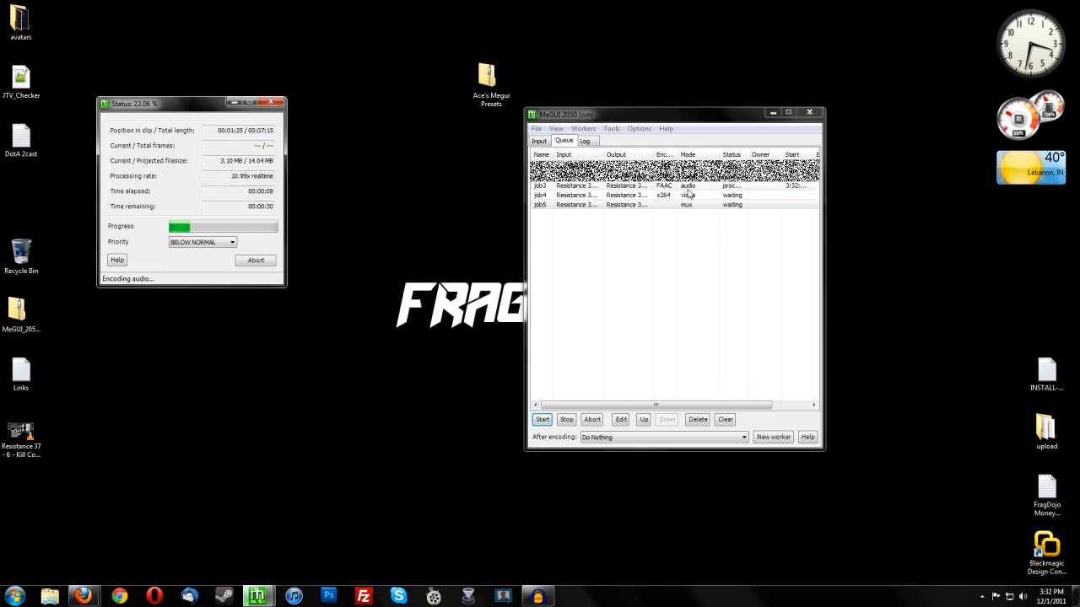
pyautogui.click(634, 207)
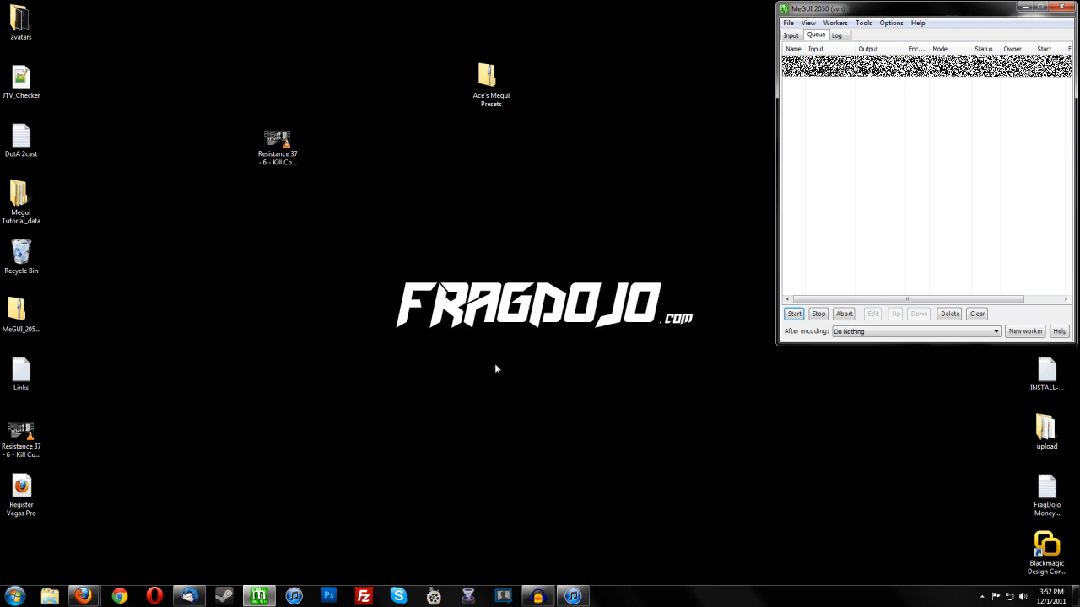
# Minimize the encoder window and check the file size of the muxed Resistance 37 video on the desktop in its properties.
pyautogui.moveTo(386, 263); pyautogui.dragTo(710, 352)
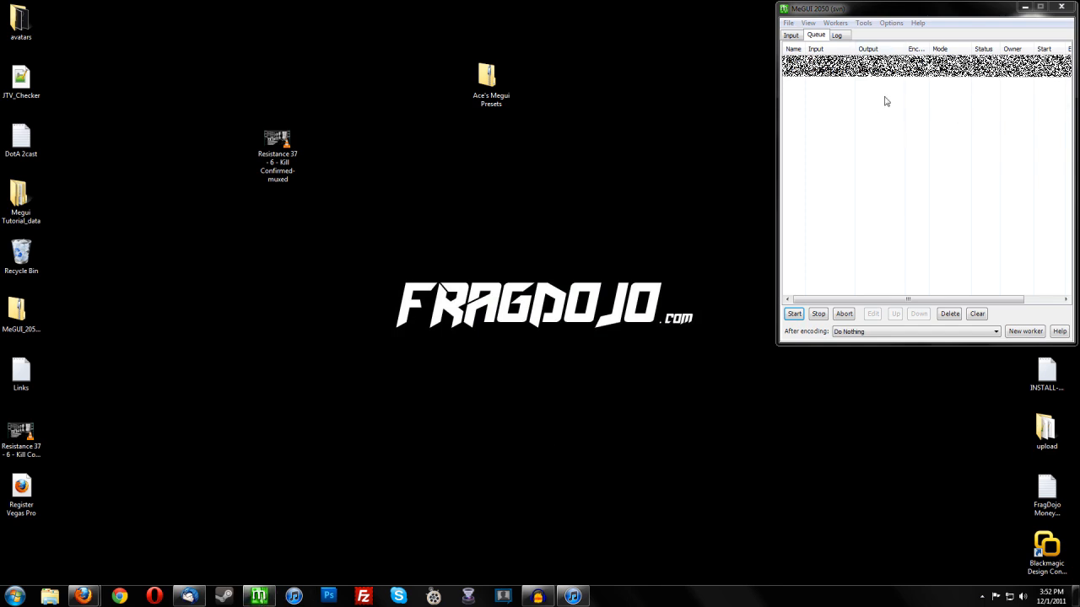
pyautogui.click(1031, 9)
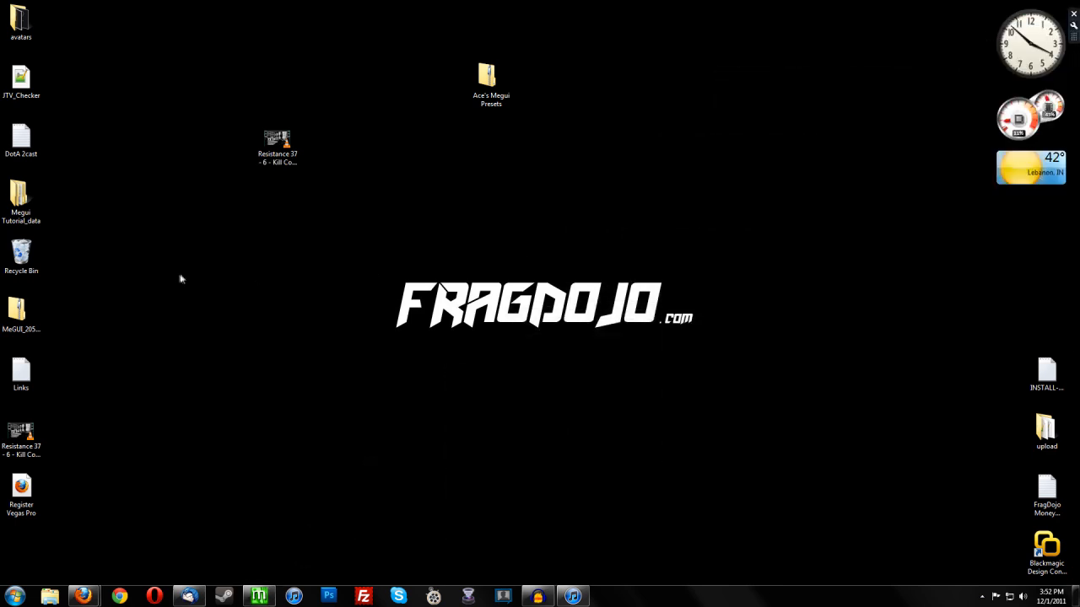
pyautogui.click(260, 167)
pyautogui.moveTo(275, 121); pyautogui.dragTo(277, 181)
pyautogui.rightClick(294, 212)
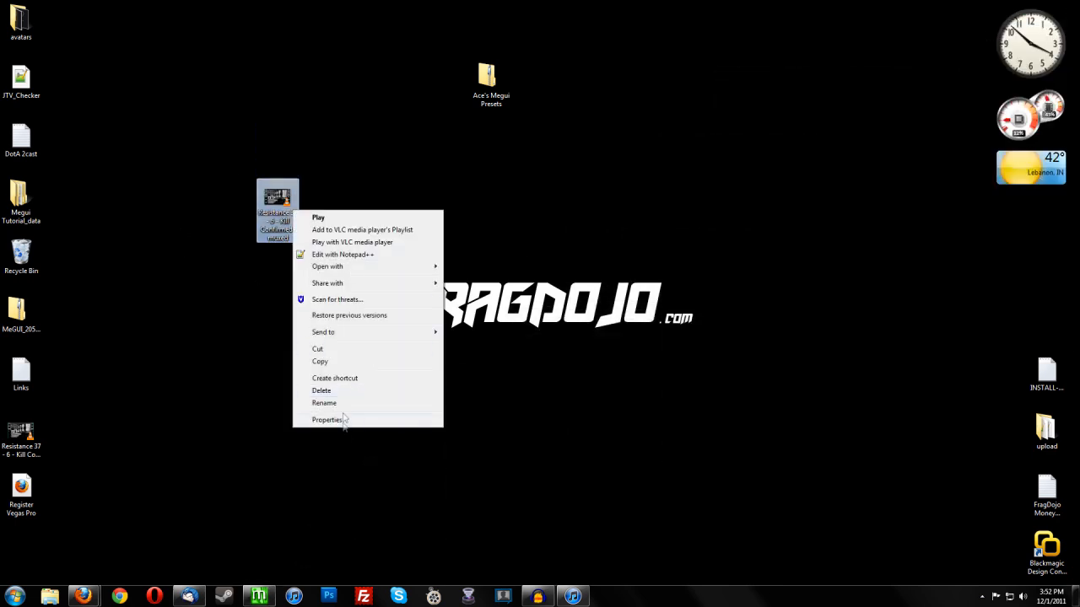
pyautogui.click(345, 420)
pyautogui.moveTo(425, 283); pyautogui.dragTo(363, 298)
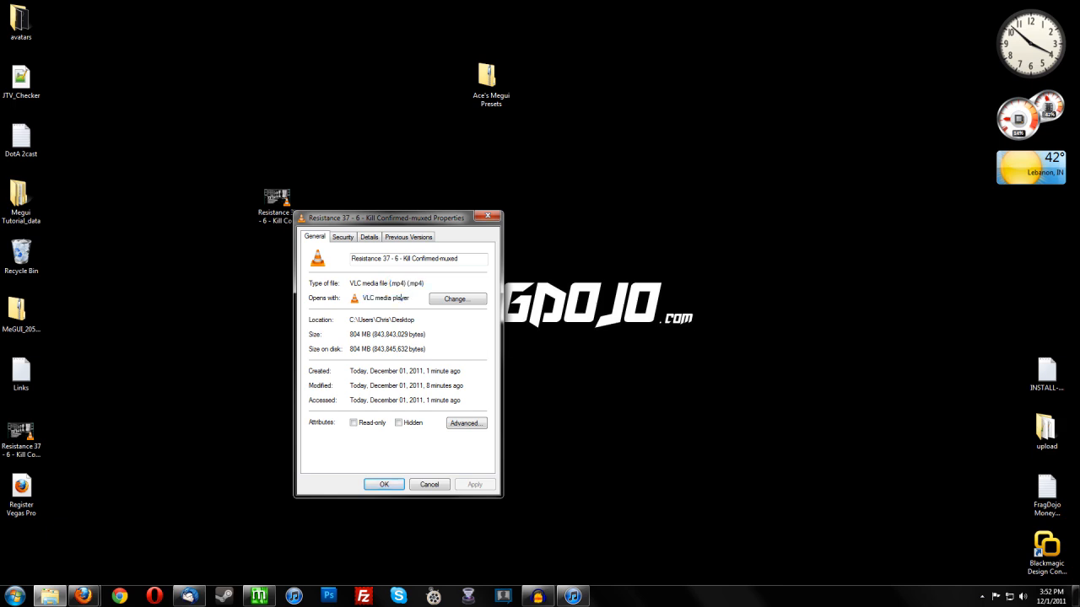
pyautogui.click(487, 217)
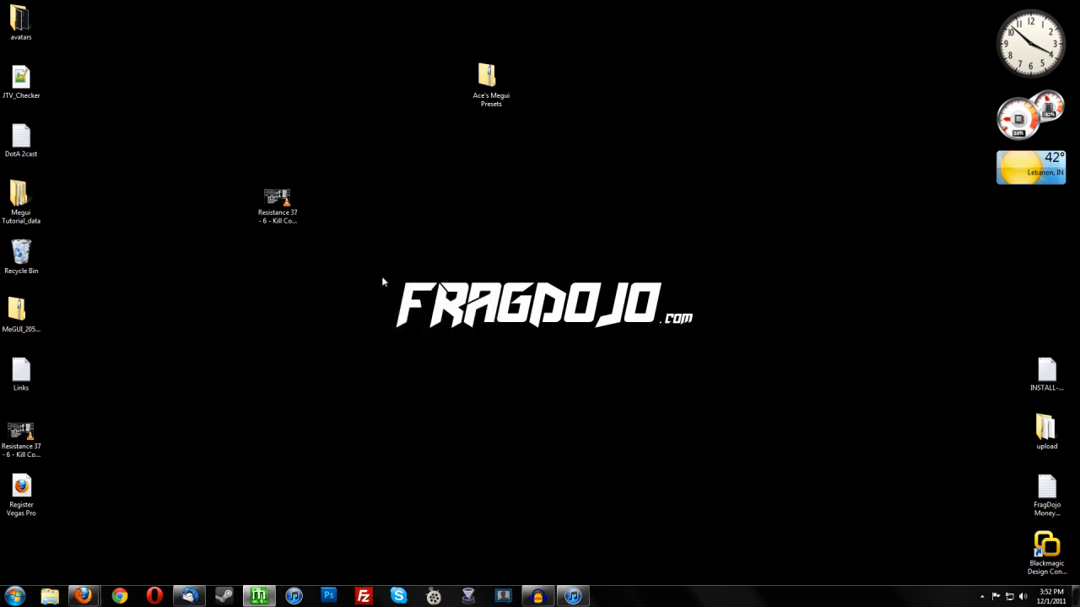
# Play the muxed Resistance 37 video in VLC, pause it, check a frame at about 04:39, and close the player.
pyautogui.moveTo(381, 275); pyautogui.dragTo(706, 339)
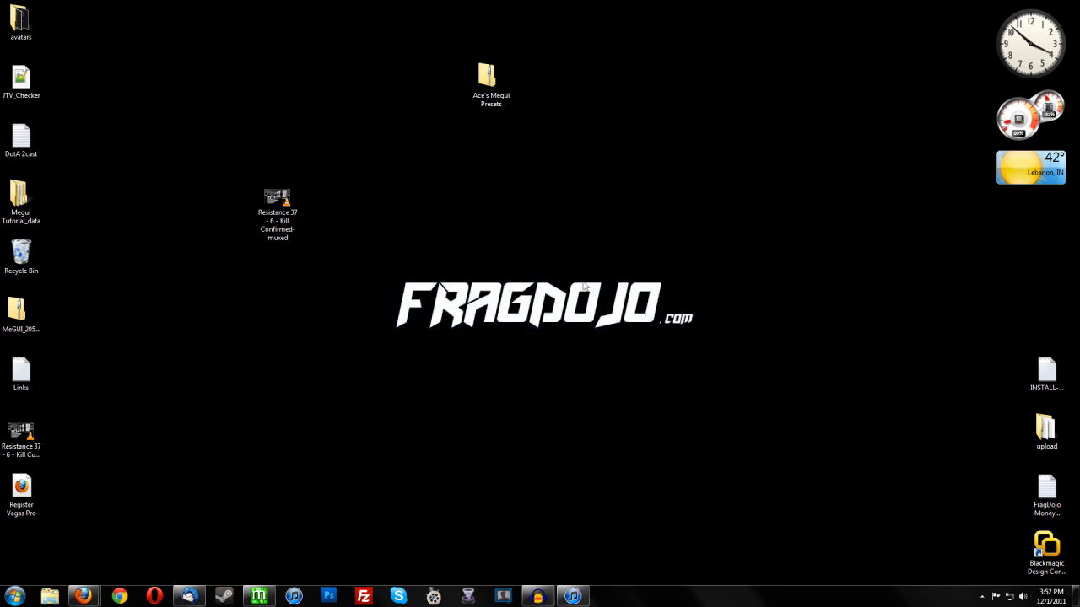
pyautogui.click(285, 205)
pyautogui.doubleClick(285, 205)
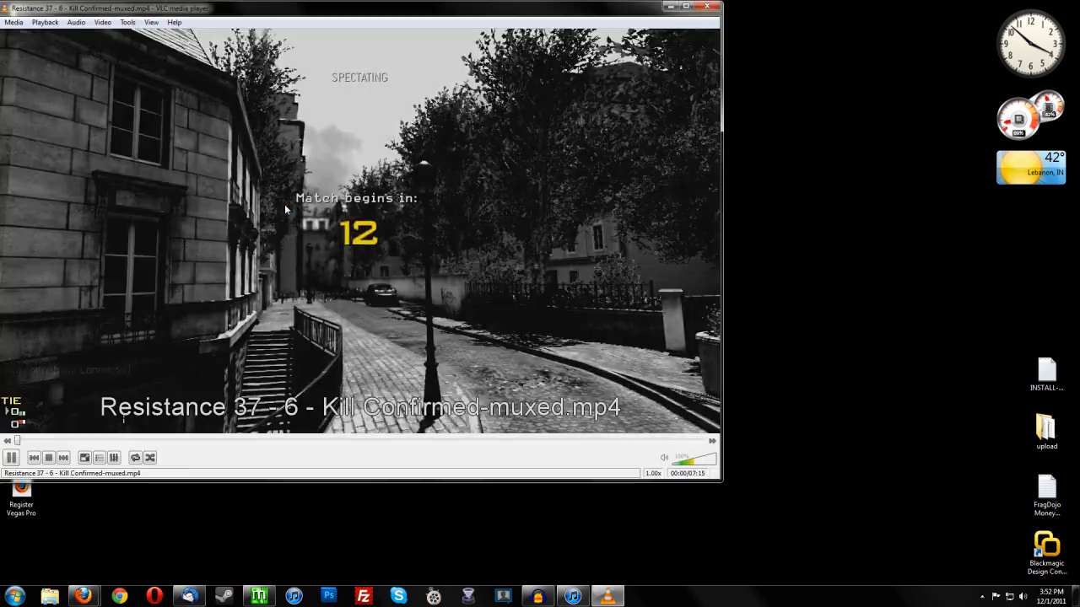
pyautogui.press('space')
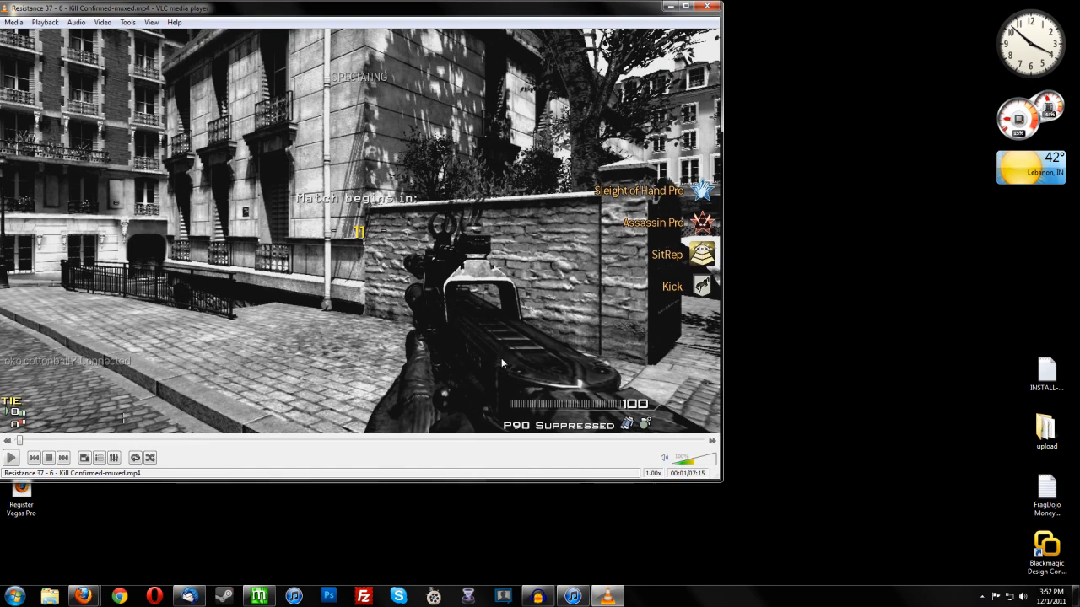
pyautogui.click(458, 440)
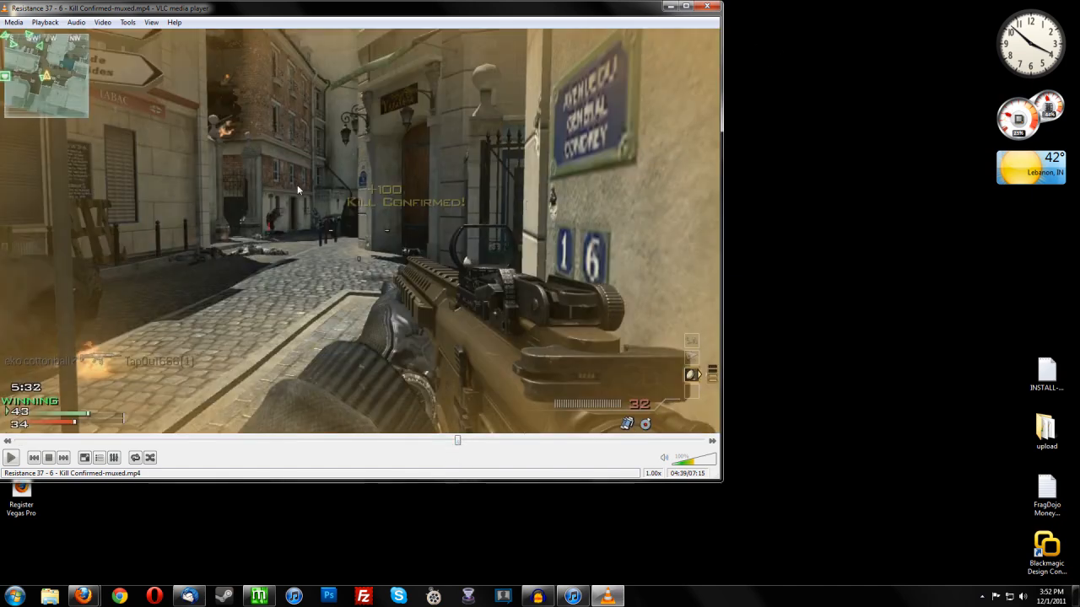
pyautogui.click(709, 6)
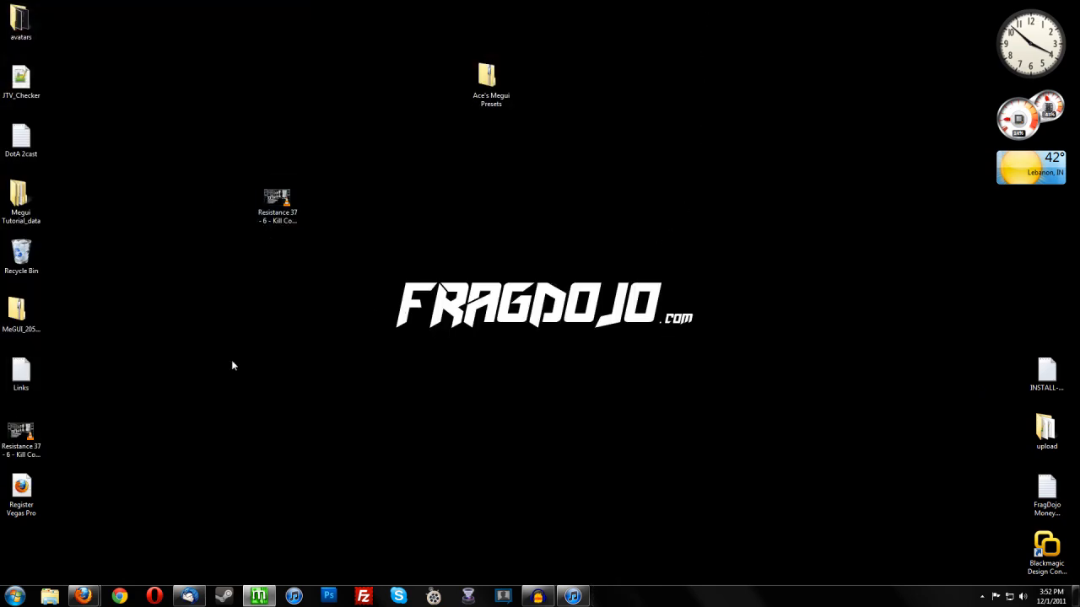